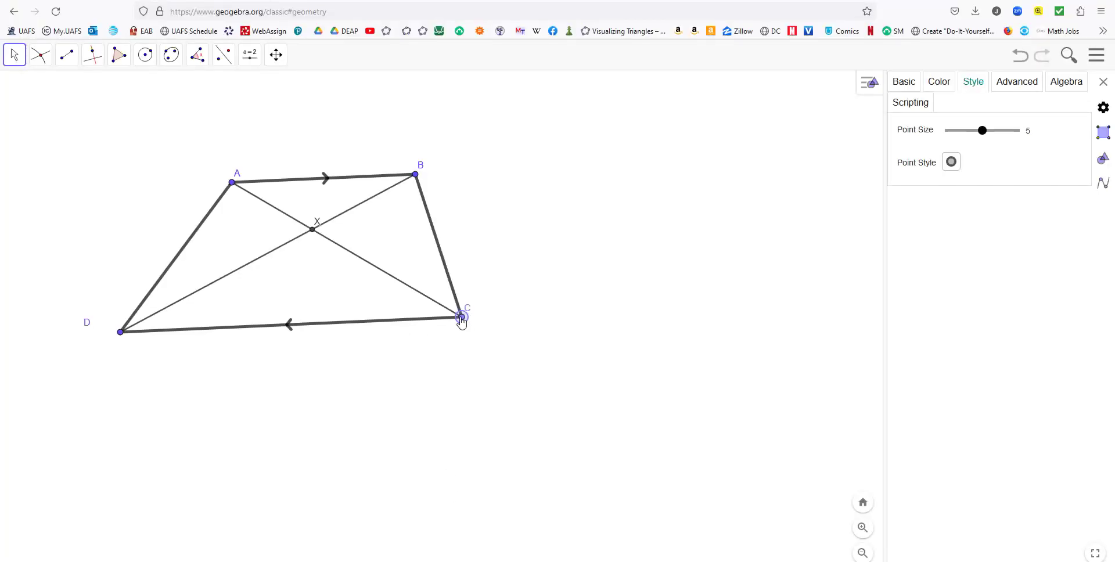
- Stretch vertex C to the right to widen the quadrilateral into a trapezoid
{"action": "left_click_drag", "start_coordinate": [463, 318], "coordinate": [642, 309]}
- Drag B and A down, shift C and D along the base, then pull C far right
{"action": "left_click_drag", "start_coordinate": [417, 176], "coordinate": [452, 216]}
{"action": "left_click", "coordinate": [232, 183]}
{"action": "left_click_drag", "start_coordinate": [233, 184], "coordinate": [211, 222]}
{"action": "left_click_drag", "start_coordinate": [798, 320], "coordinate": [303, 328]}
{"action": "mouse_move", "coordinate": [121, 331]}
{"action": "left_mouse_down"}
{"action": "mouse_move", "coordinate": [213, 323]}
{"action": "mouse_move", "coordinate": [375, 343]}
{"action": "mouse_move", "coordinate": [119, 343]}
{"action": "left_mouse_up"}
{"action": "left_click_drag", "start_coordinate": [306, 333], "coordinate": [474, 329]}
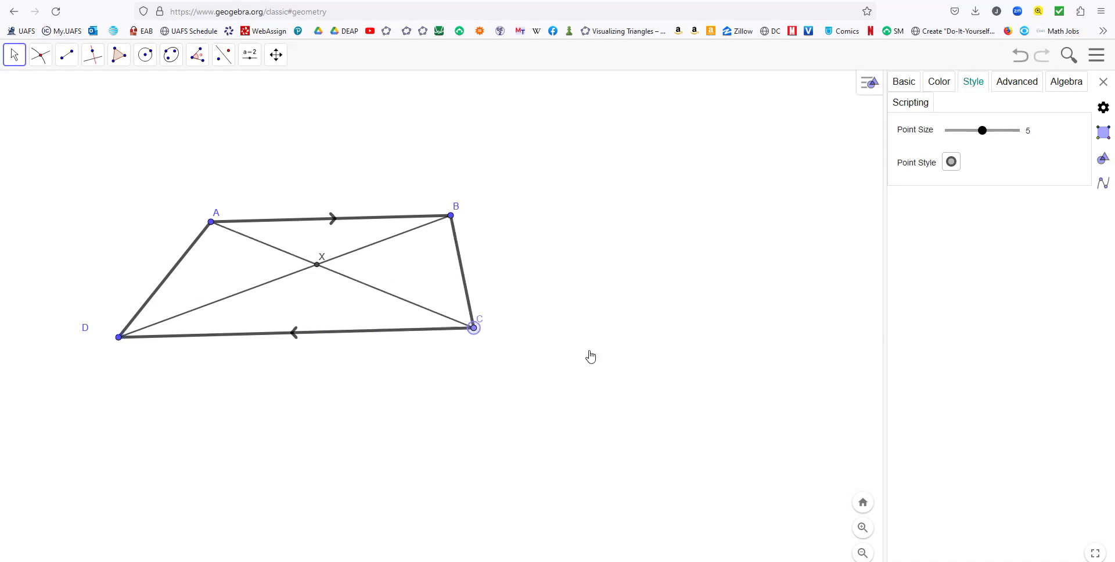
{"action": "left_click_drag", "start_coordinate": [591, 355], "coordinate": [699, 337]}
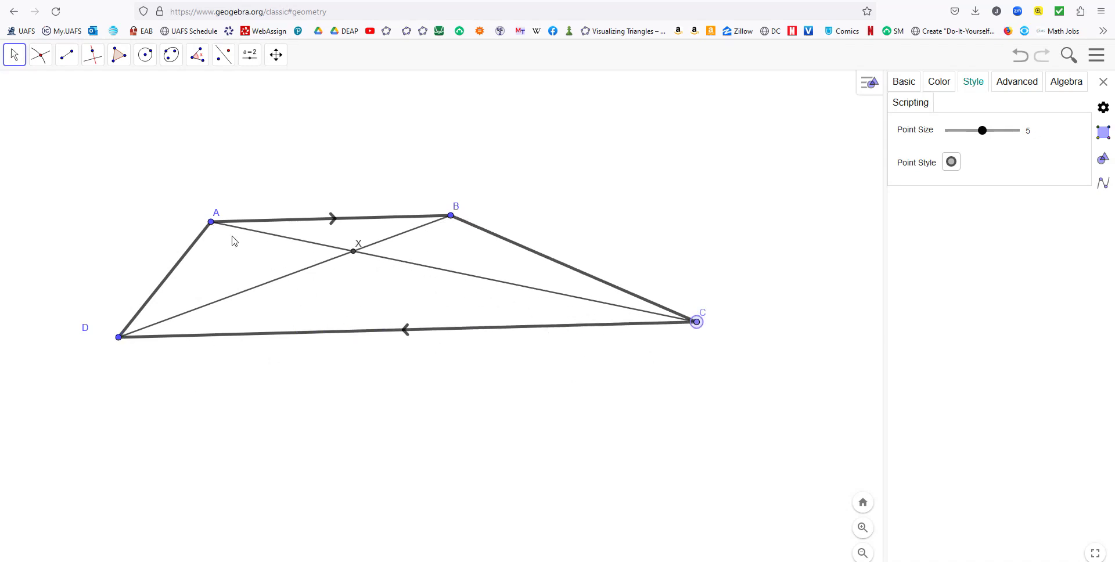
- Measure the alternate angles B-A-X and X-C-D with the Angle tool
{"action": "left_click", "coordinate": [307, 222]}
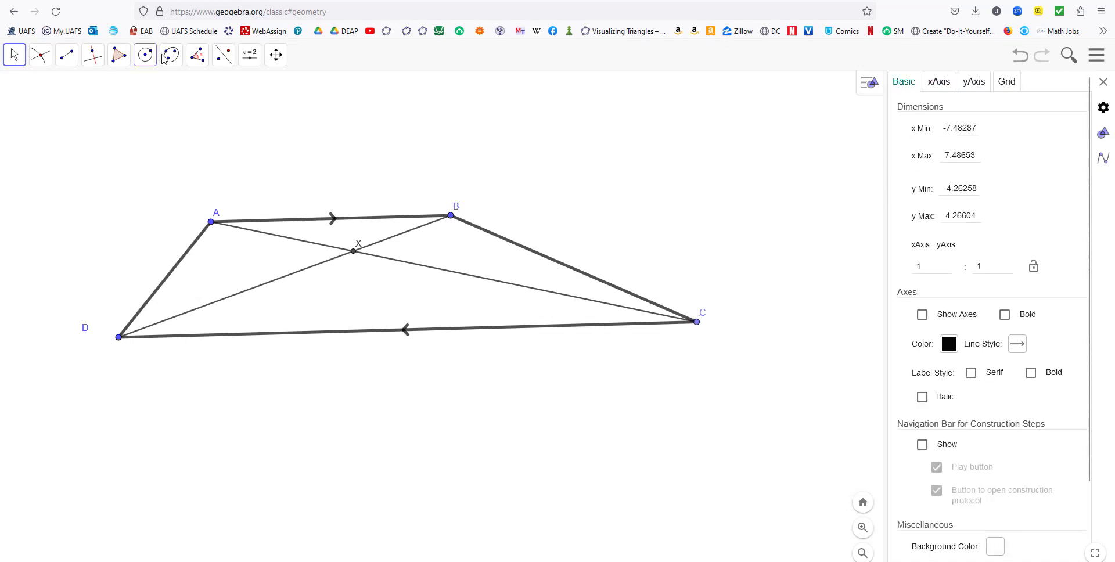
{"action": "left_click", "coordinate": [198, 54]}
{"action": "left_click", "coordinate": [220, 162]}
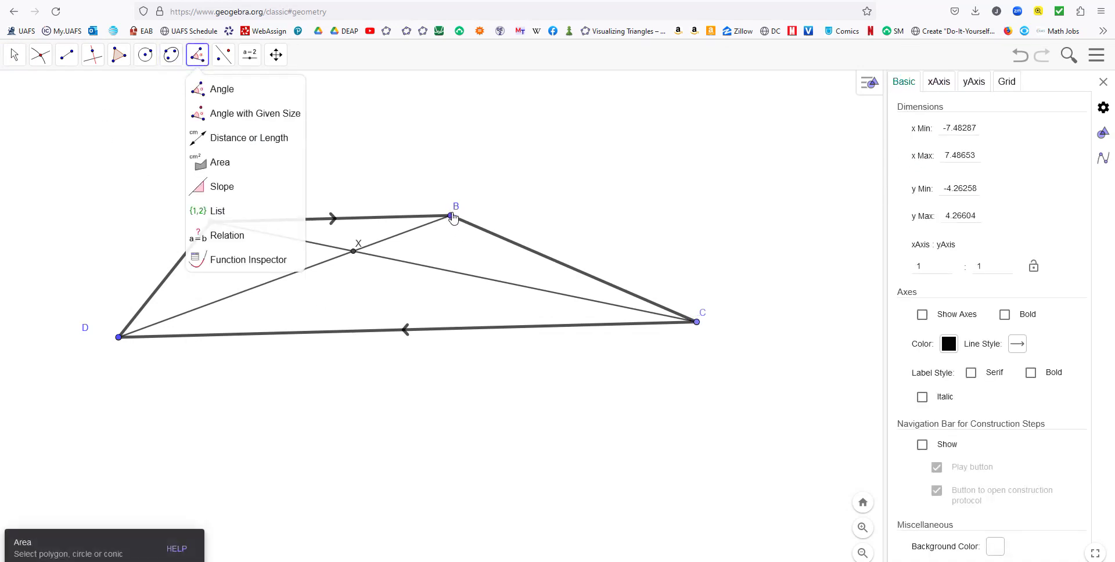
{"action": "left_click", "coordinate": [450, 216]}
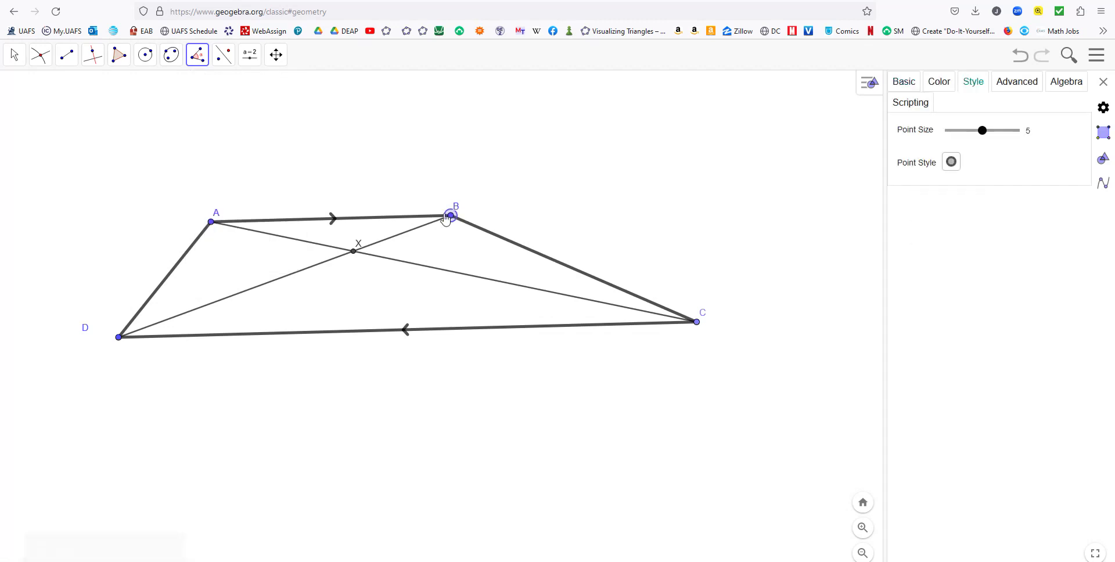
{"action": "left_click", "coordinate": [210, 222]}
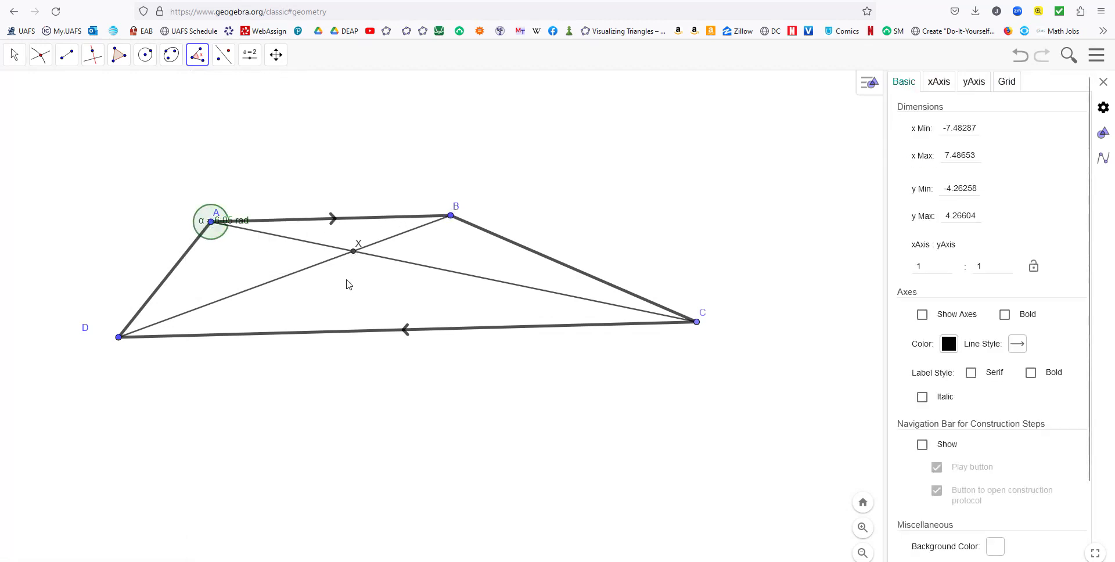
{"action": "left_click", "coordinate": [356, 255]}
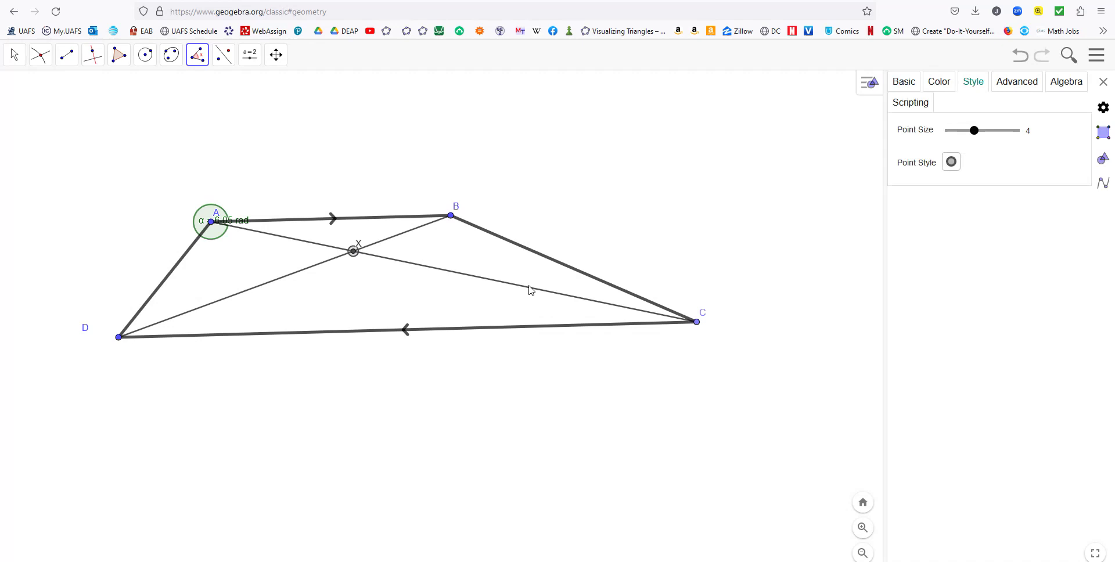
{"action": "left_click", "coordinate": [698, 322]}
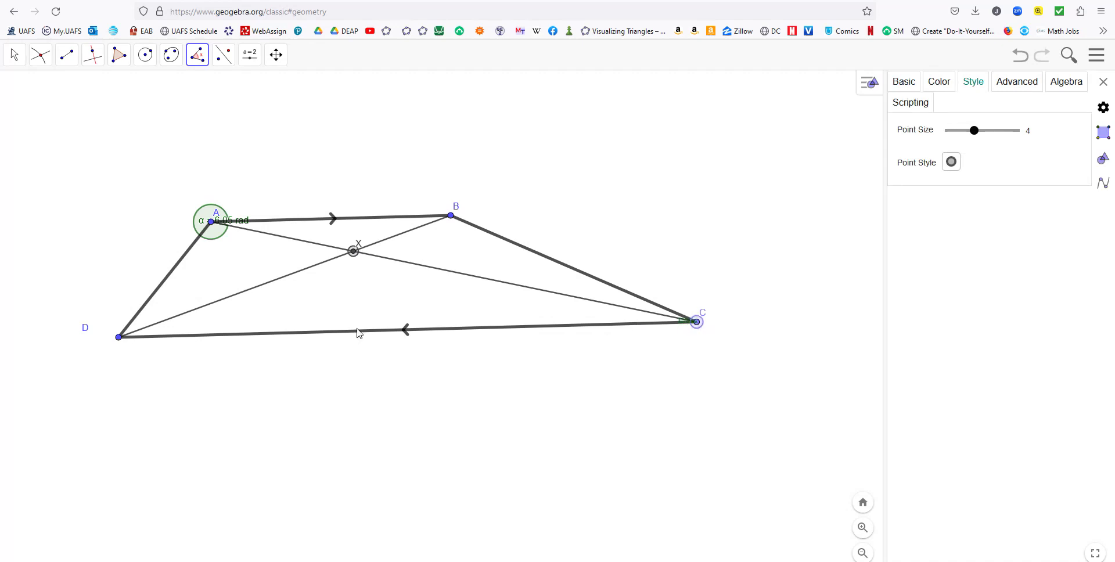
{"action": "left_click", "coordinate": [118, 338]}
- Limit both angles to 0°–180° so each reads 0.23 rad, and colour them red
{"action": "left_click", "coordinate": [14, 55]}
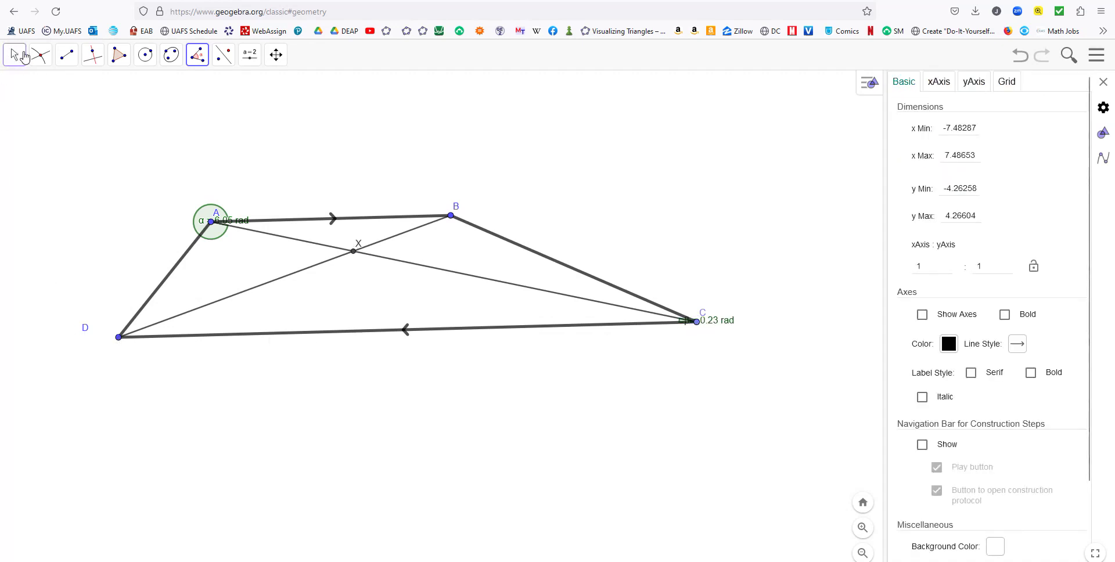
{"action": "left_click", "coordinate": [40, 54]}
{"action": "left_click", "coordinate": [198, 219]}
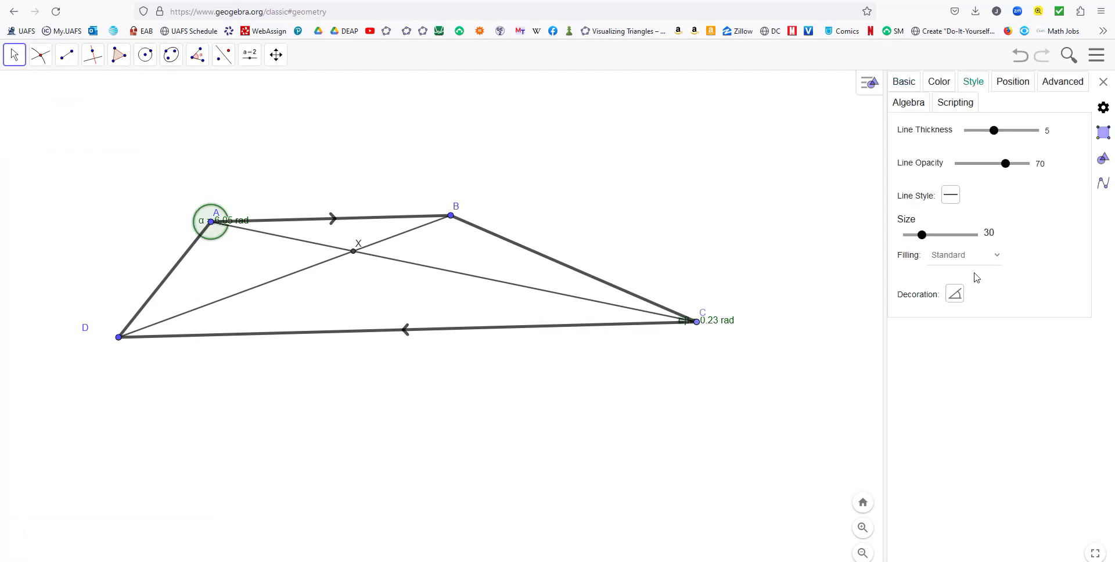
{"action": "left_click", "coordinate": [914, 87]}
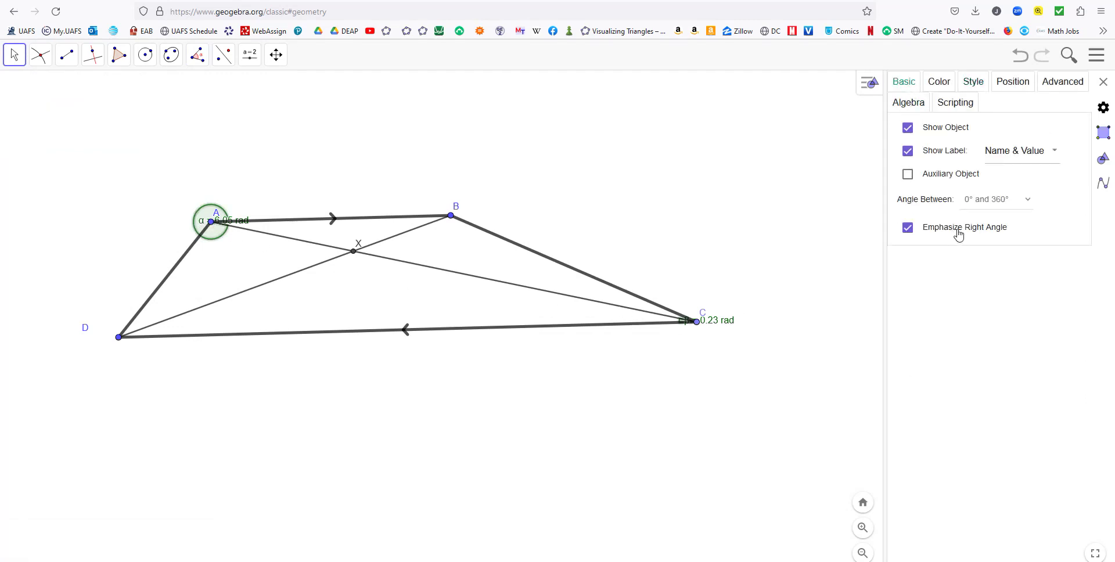
{"action": "left_click", "coordinate": [995, 199]}
{"action": "left_click", "coordinate": [974, 235]}
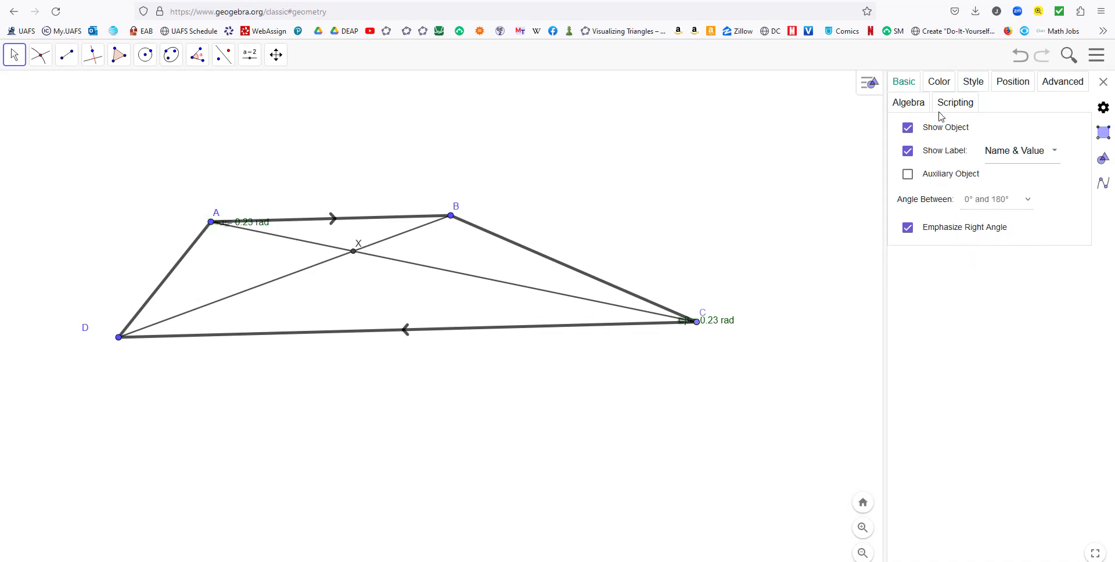
{"action": "left_click", "coordinate": [939, 82]}
{"action": "left_click", "coordinate": [919, 136]}
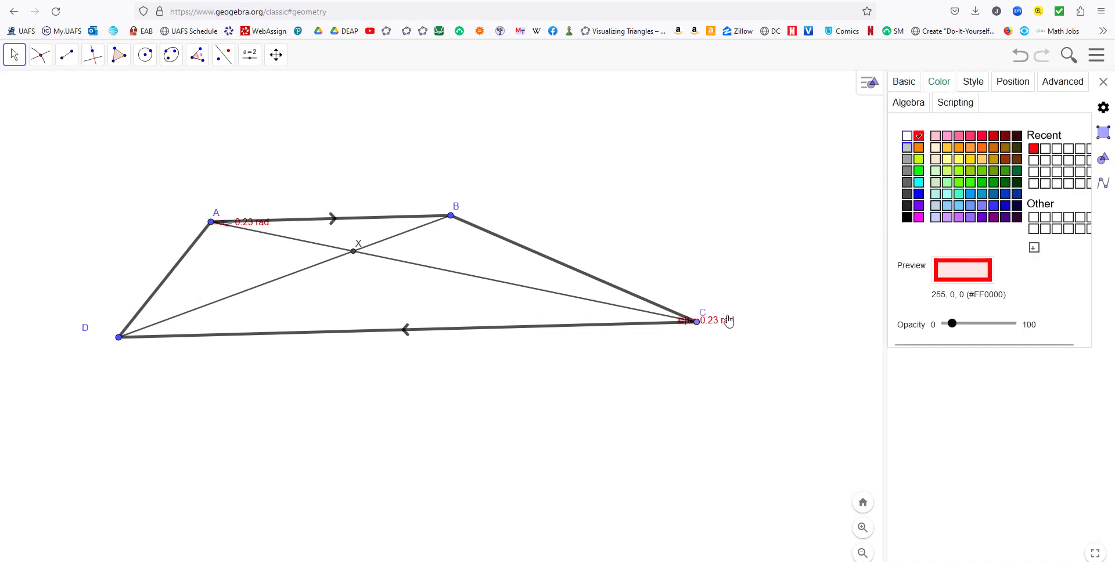
- Move the β label below C, undo a move of B, and nudge C so angles read 0.24 rad
{"action": "left_click_drag", "start_coordinate": [719, 324], "coordinate": [748, 336]}
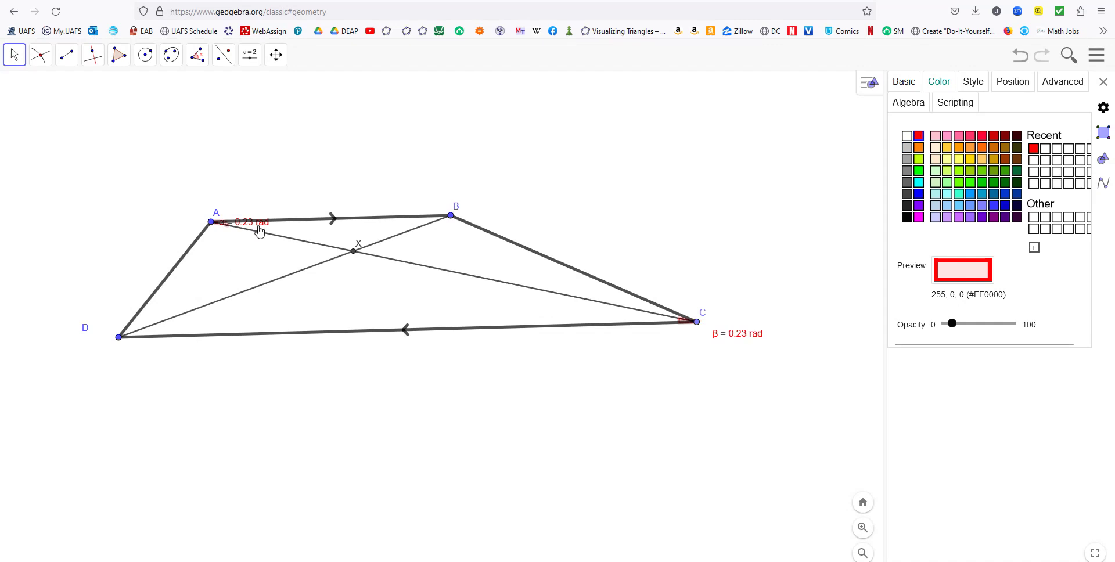
{"action": "left_click_drag", "start_coordinate": [261, 224], "coordinate": [232, 193]}
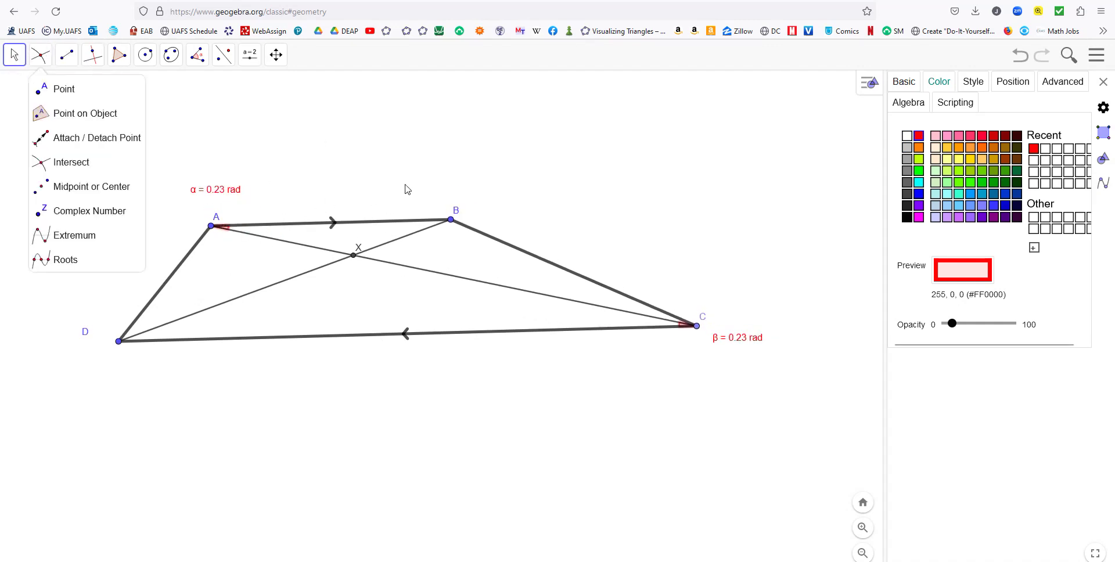
{"action": "left_click_drag", "start_coordinate": [451, 220], "coordinate": [553, 232]}
{"action": "key", "text": "ctrl+z"}
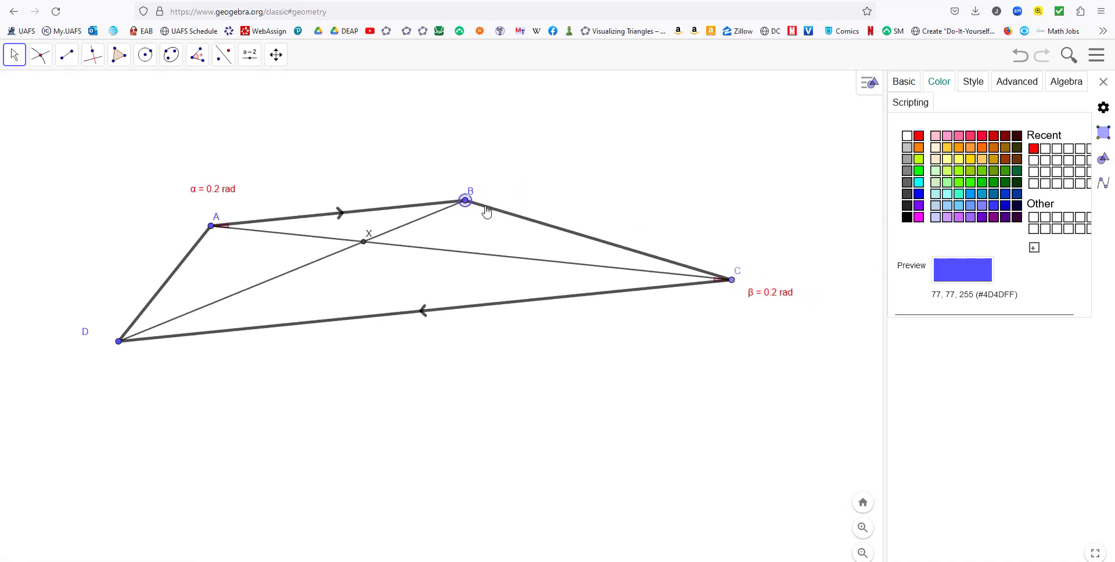
{"action": "left_click_drag", "start_coordinate": [726, 281], "coordinate": [652, 299]}
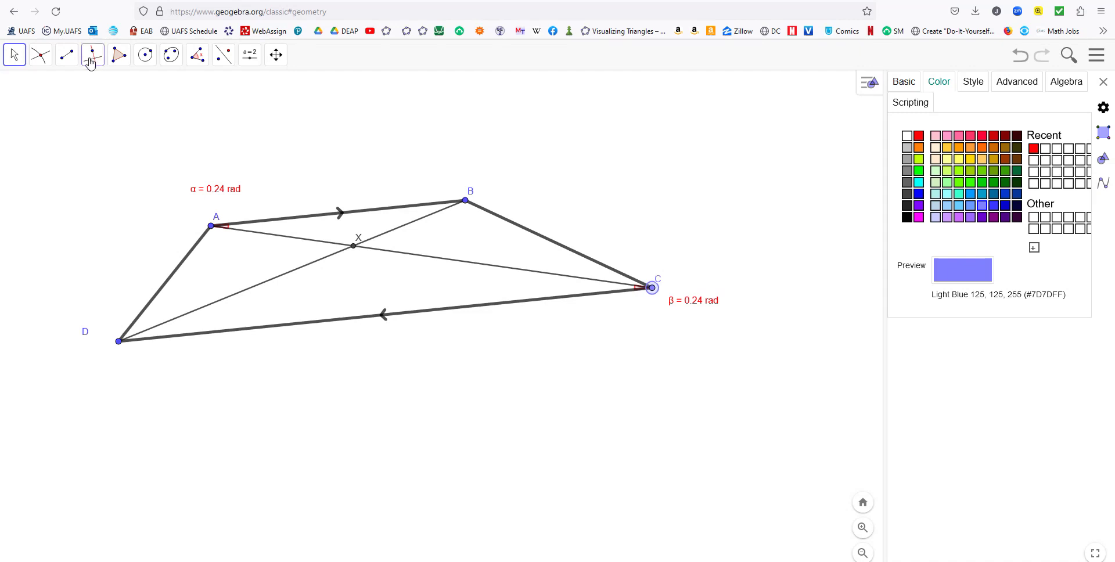
{"action": "left_click", "coordinate": [197, 55]}
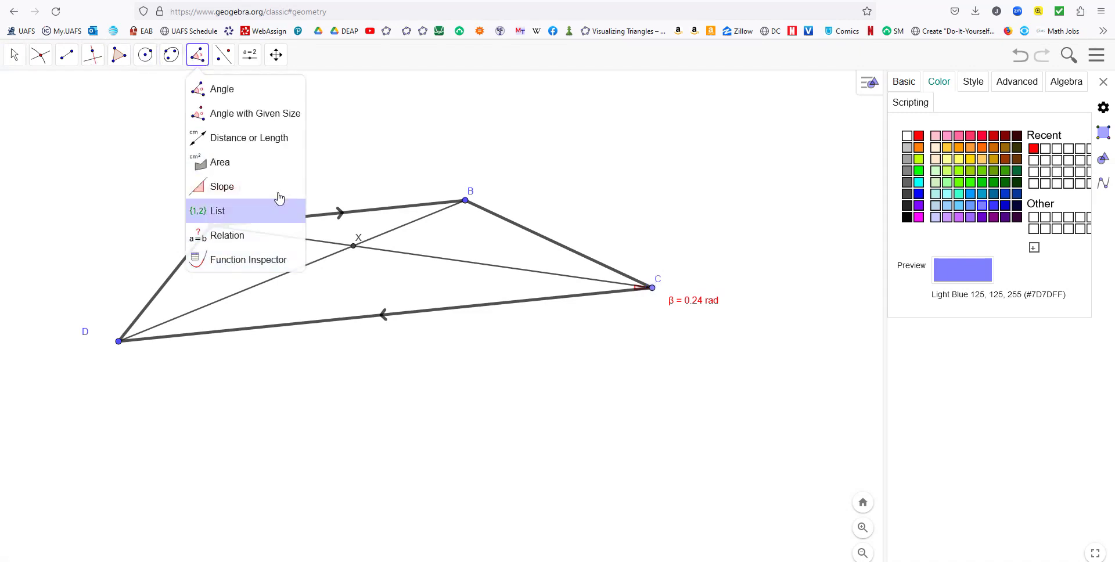
- Measure vertical angles γ (A-X-B) and δ (C-X-D) at X
{"action": "left_click", "coordinate": [218, 90]}
{"action": "left_click", "coordinate": [211, 227]}
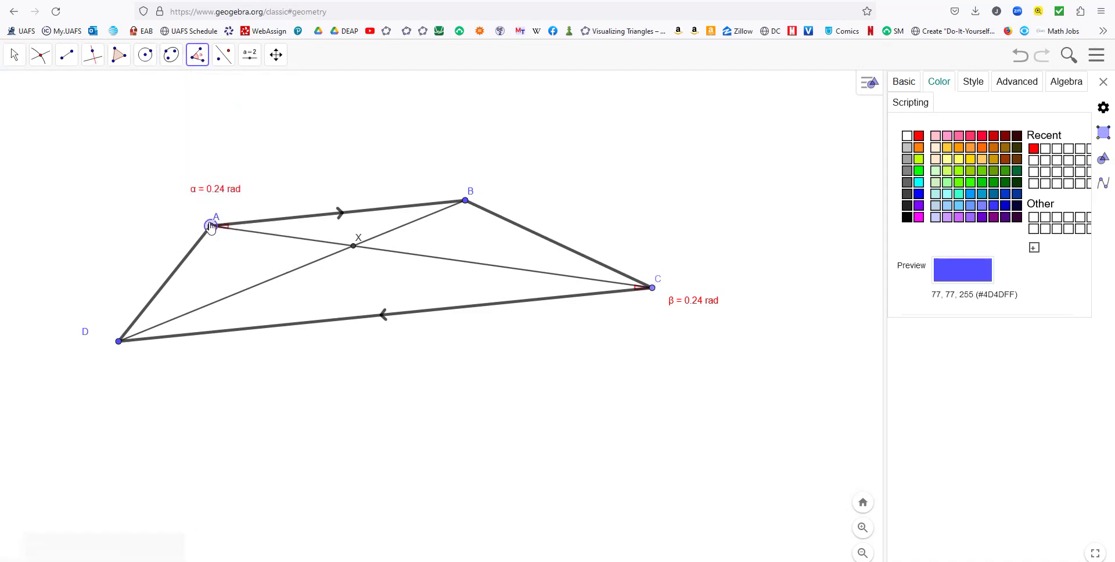
{"action": "left_click", "coordinate": [353, 246]}
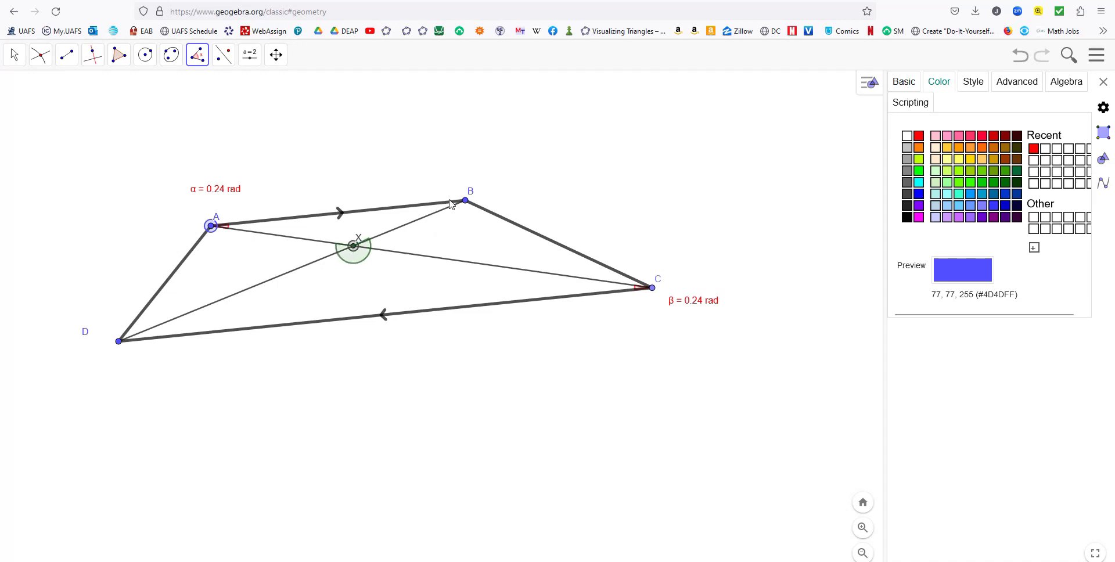
{"action": "left_click", "coordinate": [465, 201]}
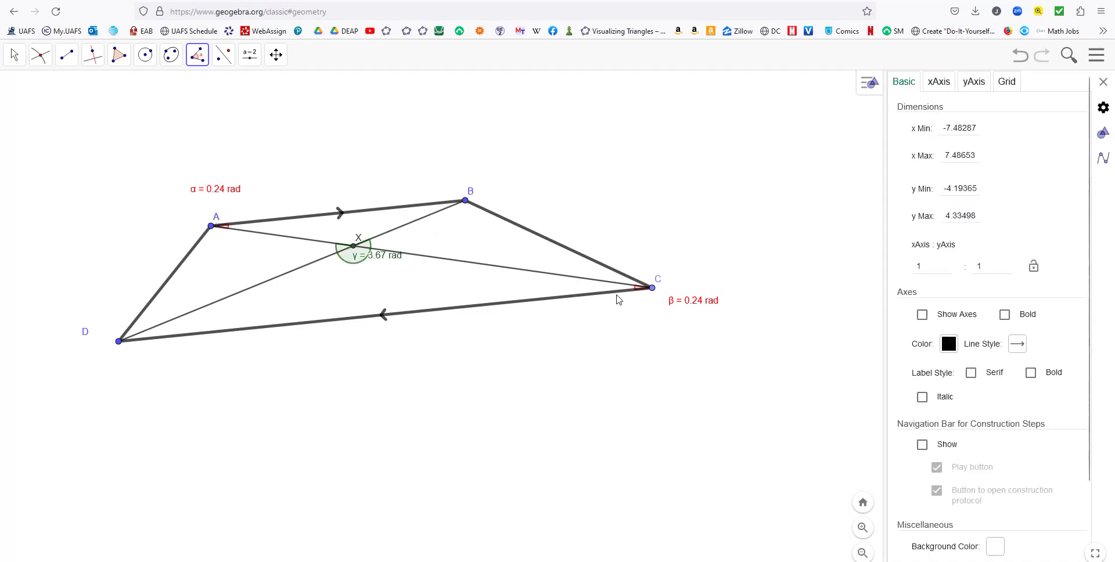
{"action": "left_click", "coordinate": [652, 288]}
{"action": "left_click", "coordinate": [353, 246]}
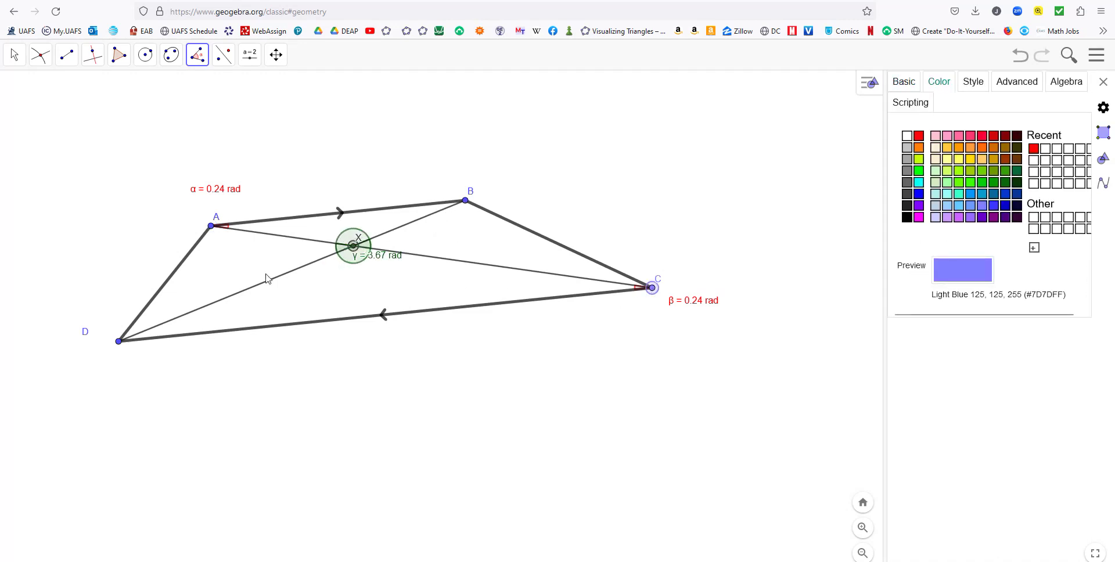
{"action": "left_click", "coordinate": [119, 341]}
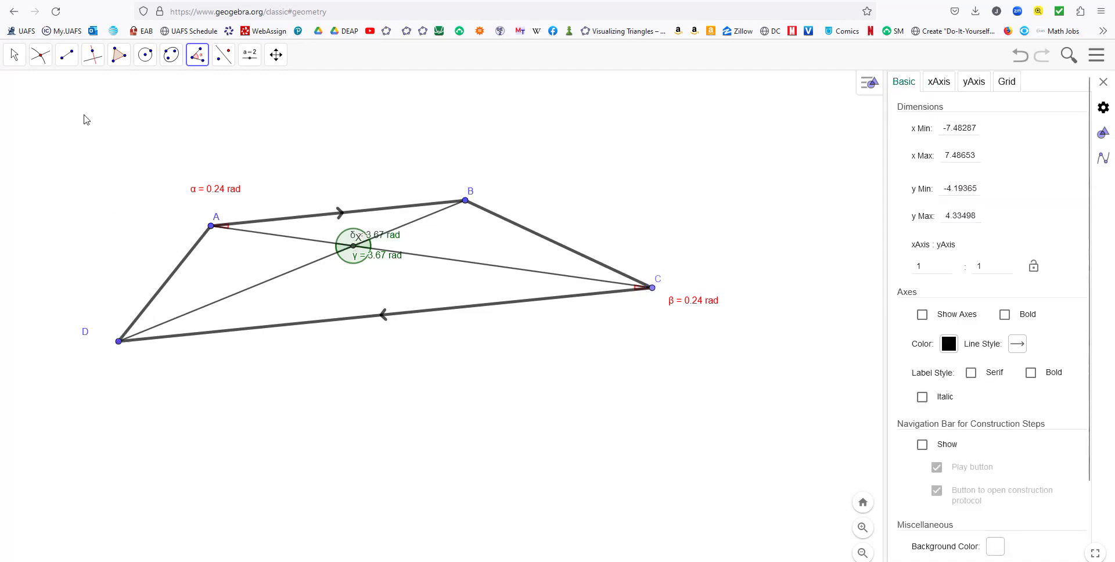
- Limit the angles at X to 0°–180° so each reads 2.62 rad
{"action": "left_click", "coordinate": [17, 55]}
{"action": "left_click", "coordinate": [348, 240]}
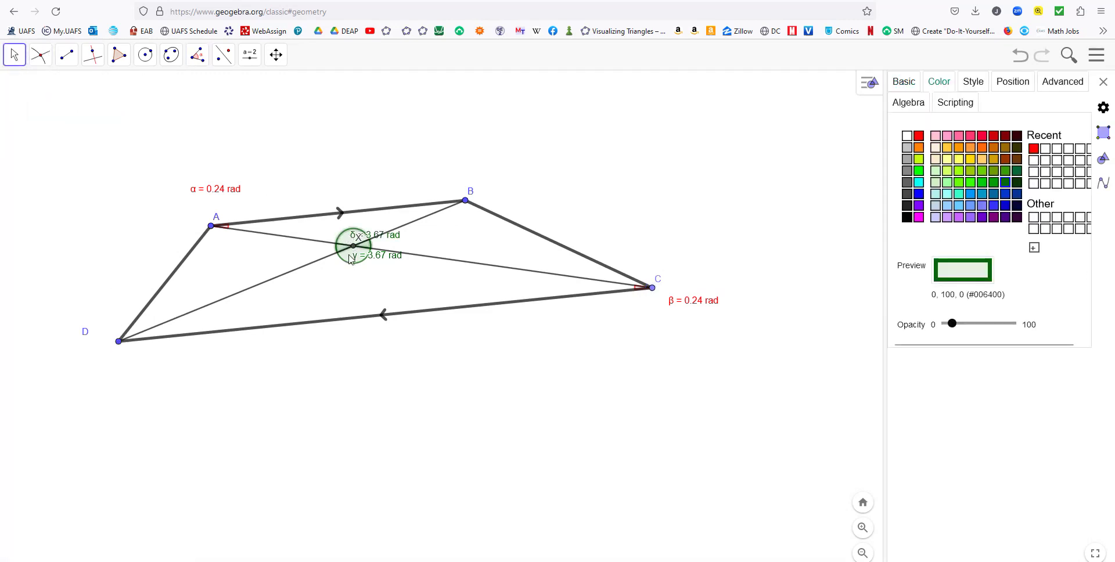
{"action": "left_click", "coordinate": [904, 82]}
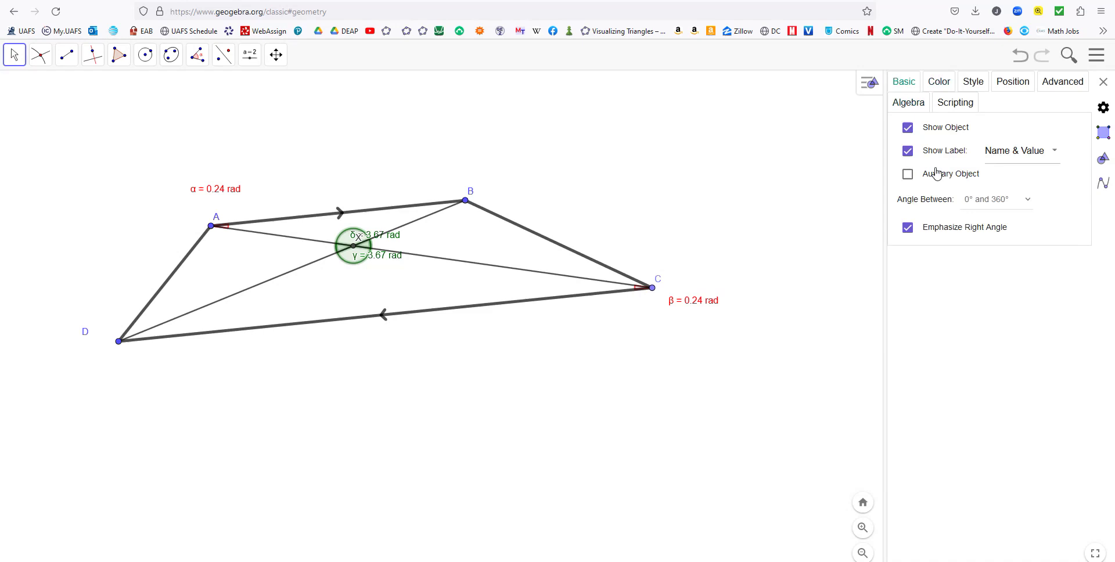
{"action": "left_click", "coordinate": [983, 212]}
{"action": "left_click", "coordinate": [982, 232]}
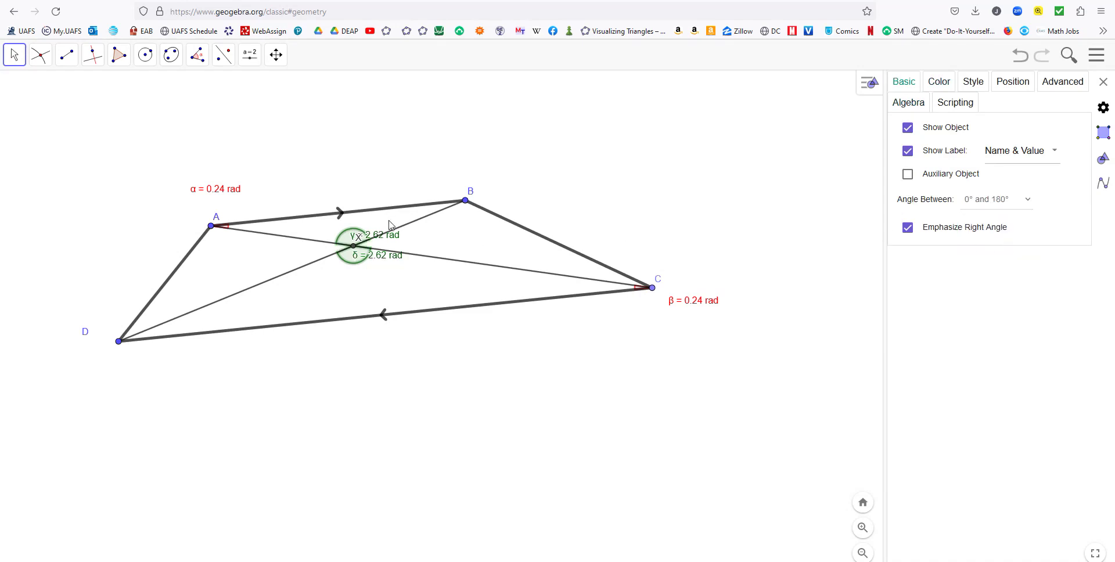
- Spread the γ and δ labels apart and drag B so AB lies level with DC
{"action": "left_click_drag", "start_coordinate": [383, 237], "coordinate": [411, 278]}
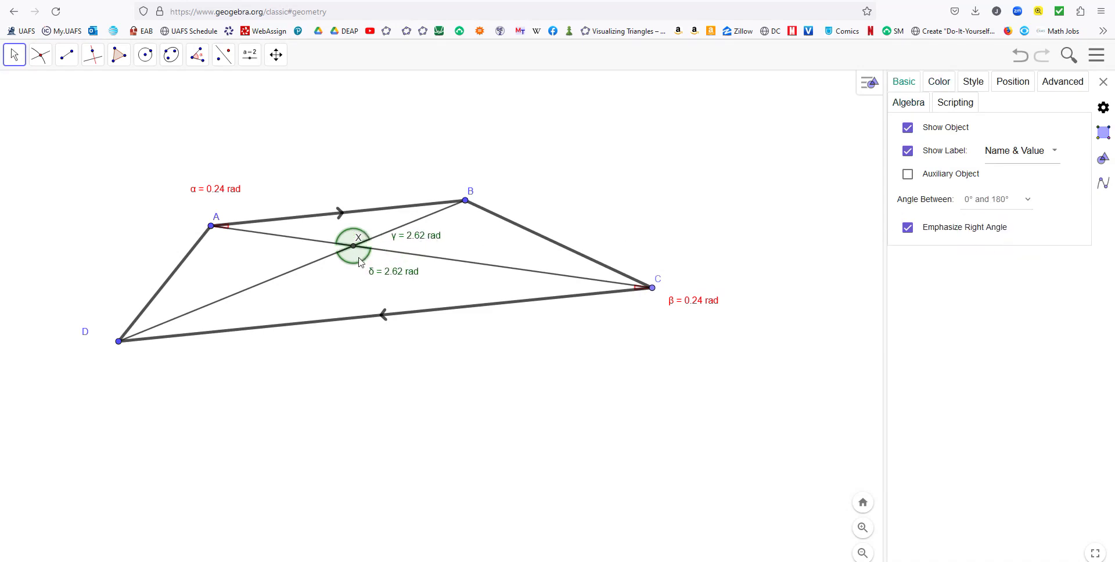
{"action": "left_click", "coordinate": [22, 57]}
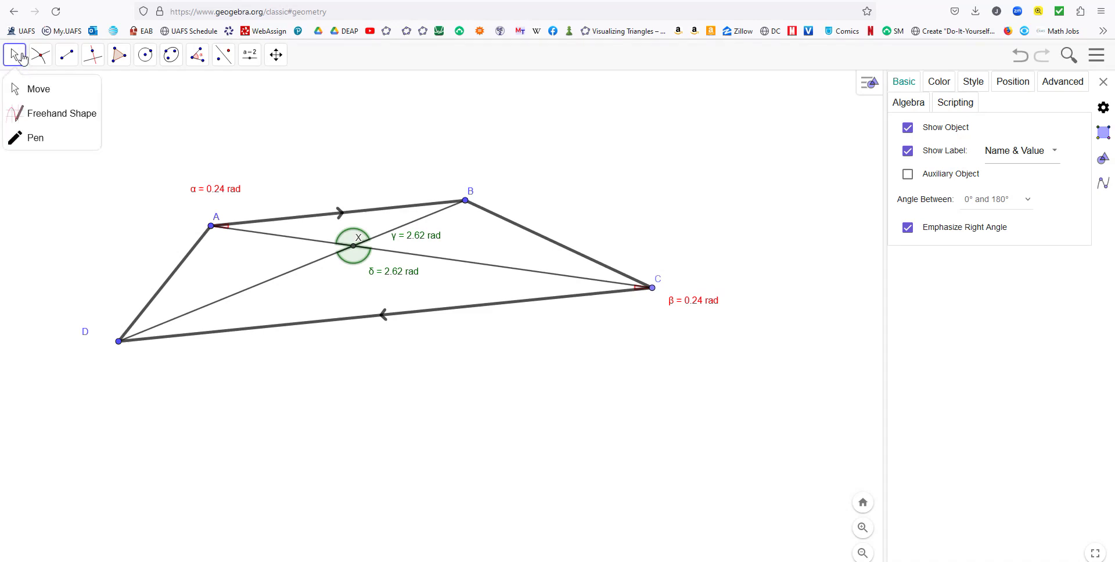
{"action": "left_click_drag", "start_coordinate": [465, 200], "coordinate": [498, 226]}
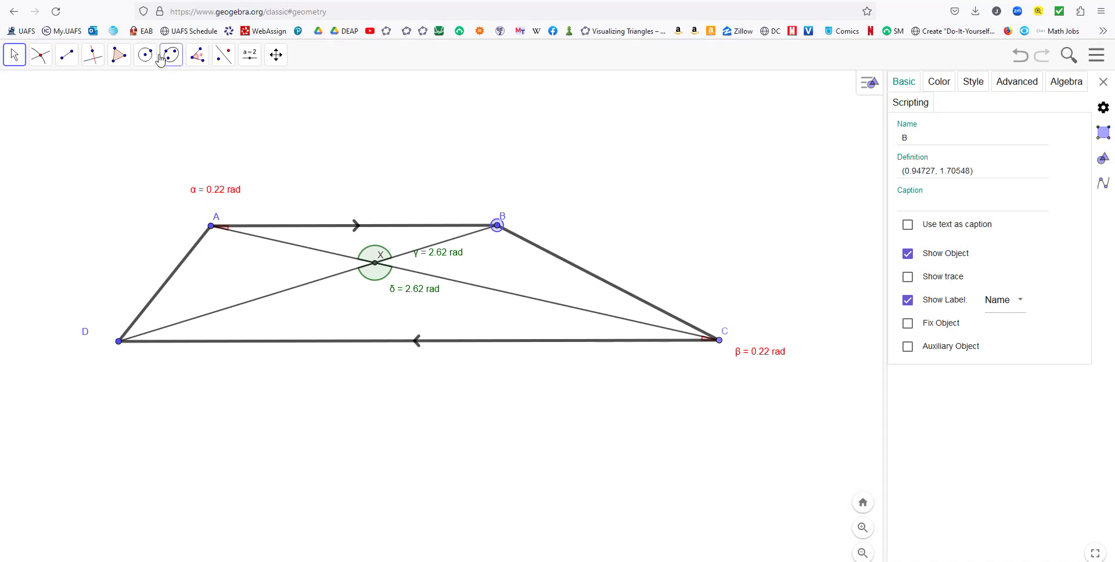
{"action": "left_click", "coordinate": [118, 54]}
- Draw triangles AXB and CXD as filled polygons sharing vertex X
{"action": "left_click", "coordinate": [126, 90]}
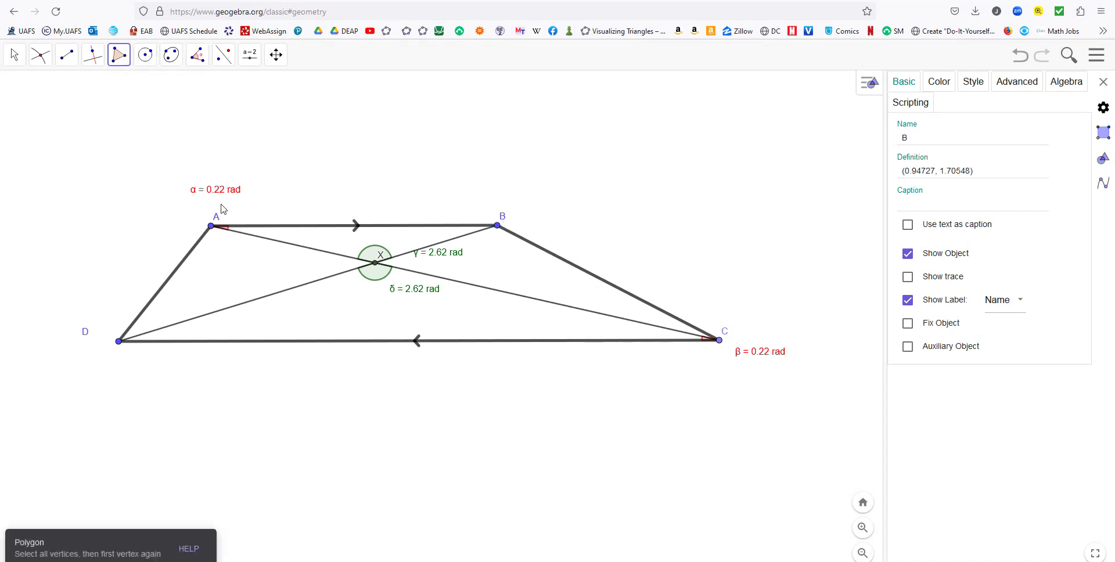
{"action": "left_click", "coordinate": [212, 226]}
{"action": "left_click", "coordinate": [374, 263]}
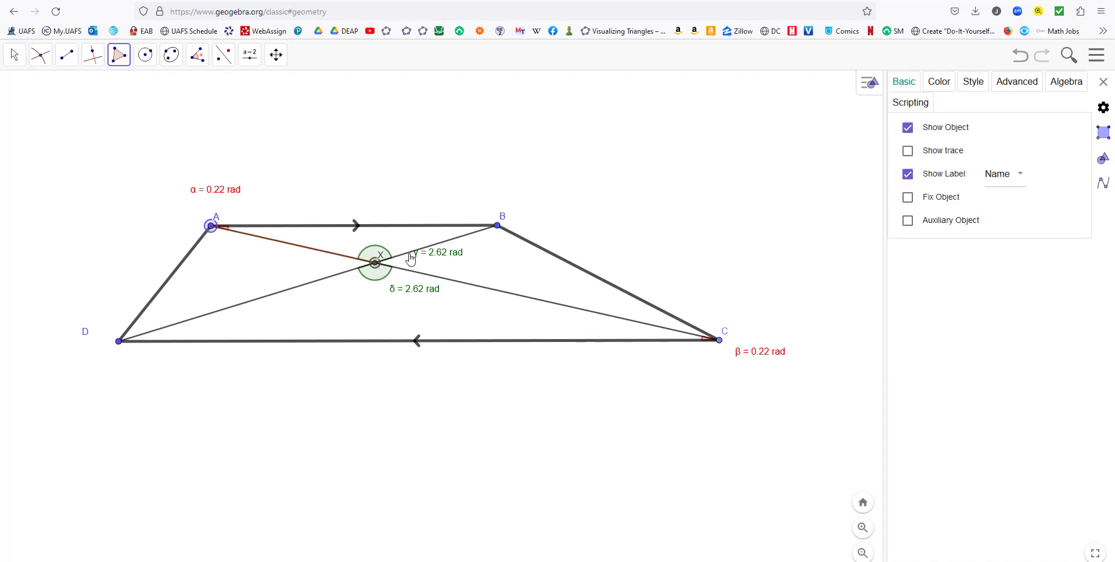
{"action": "left_click", "coordinate": [497, 226]}
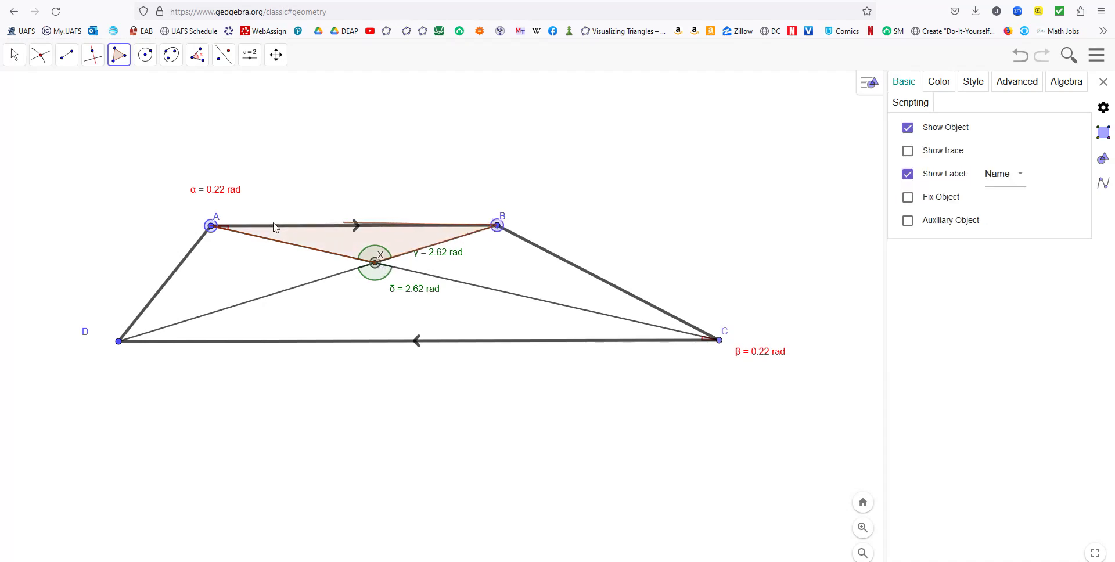
{"action": "left_click", "coordinate": [212, 226]}
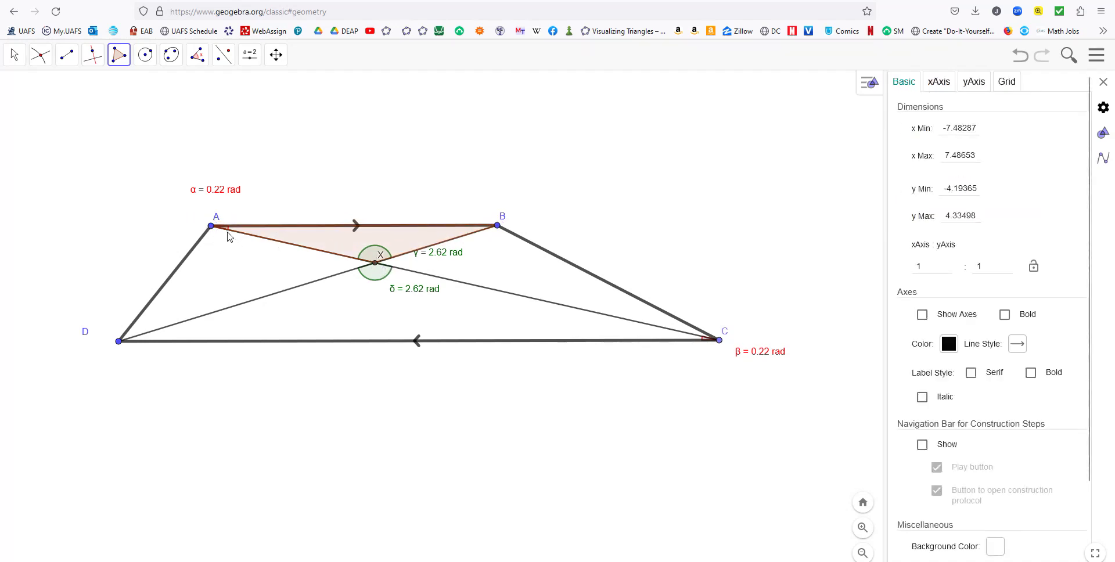
{"action": "left_click", "coordinate": [717, 342]}
{"action": "left_click", "coordinate": [376, 266]}
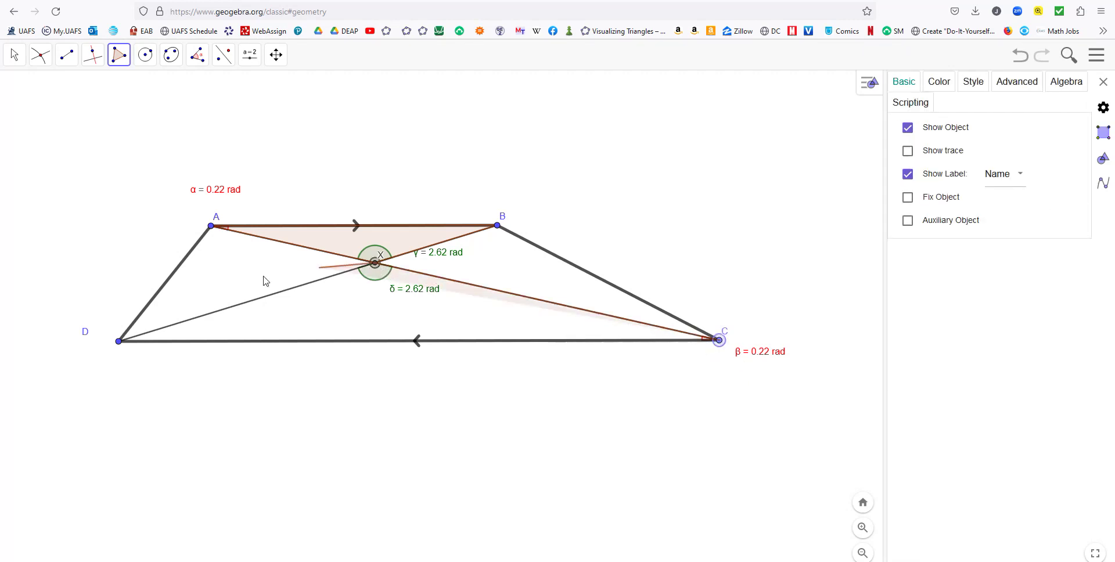
{"action": "left_click", "coordinate": [120, 342]}
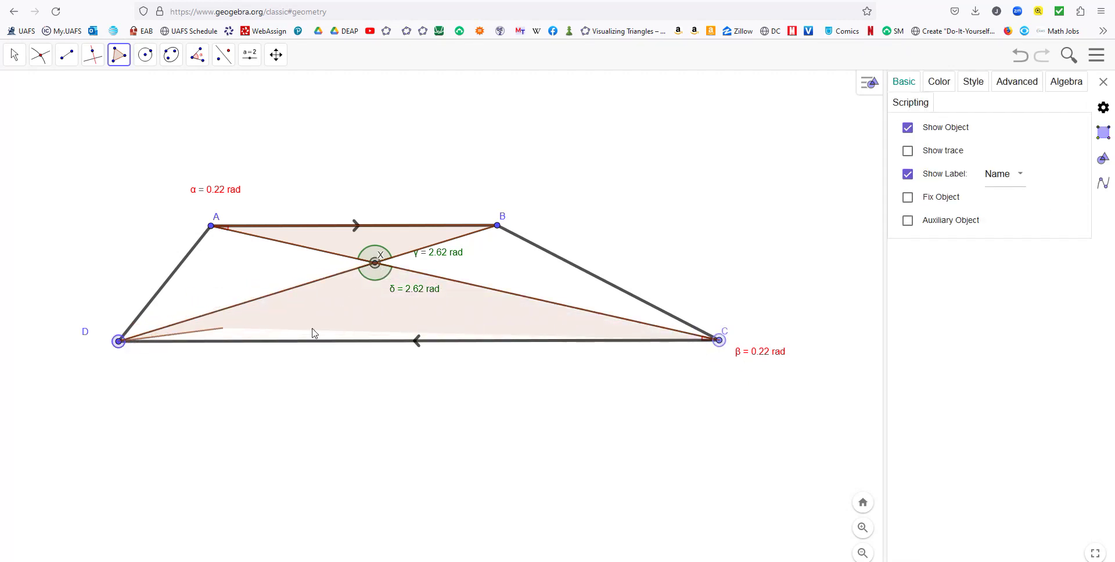
{"action": "left_click", "coordinate": [720, 341]}
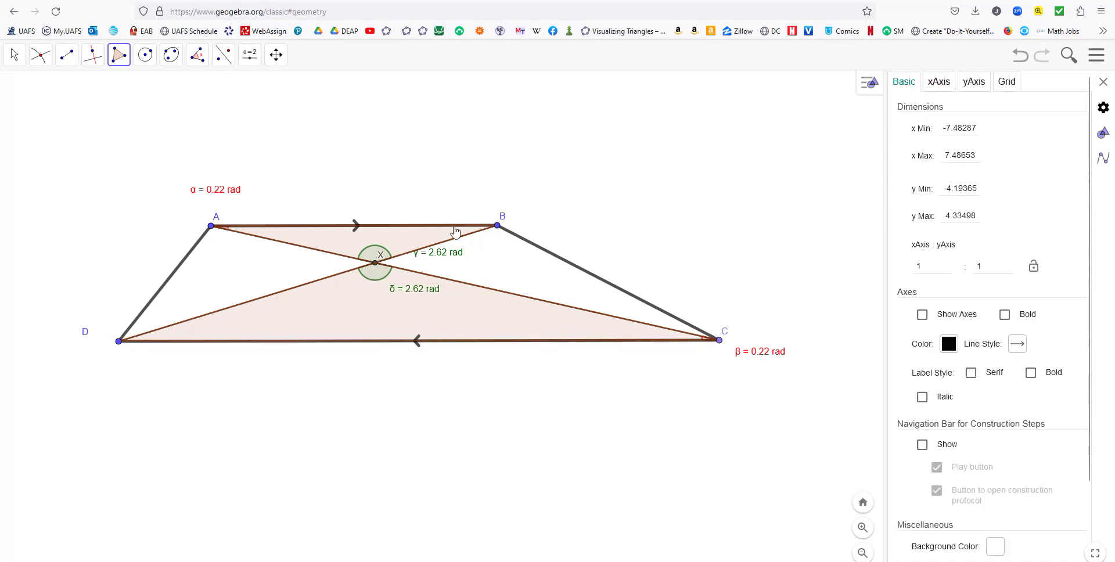
{"action": "left_click", "coordinate": [14, 56]}
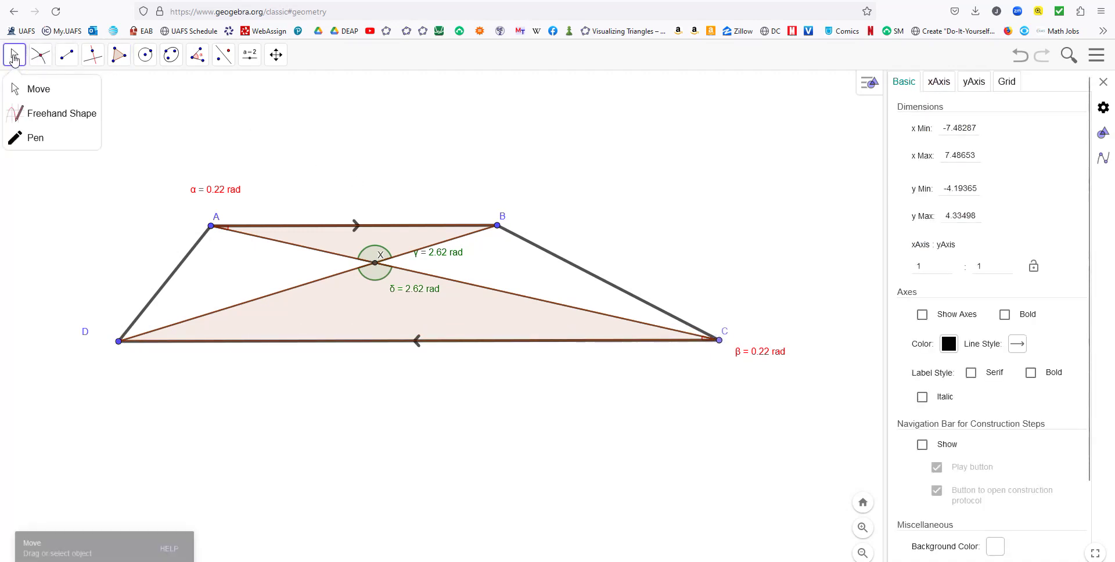
{"action": "left_click", "coordinate": [409, 125]}
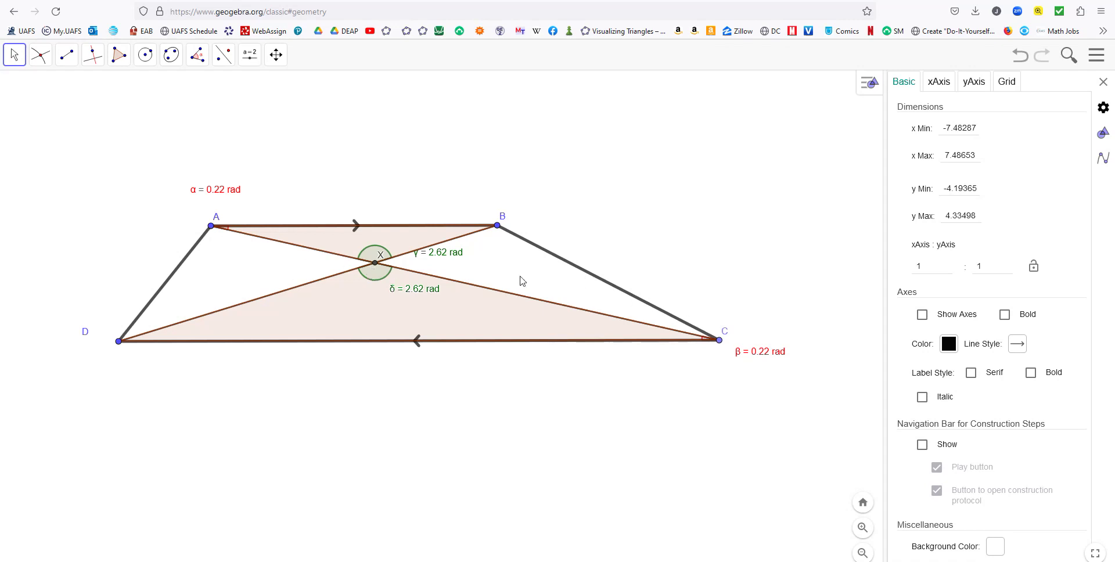
- Drag C farther right along the bottom line so α and β read 0.18 rad
{"action": "left_click_drag", "start_coordinate": [720, 339], "coordinate": [830, 327]}
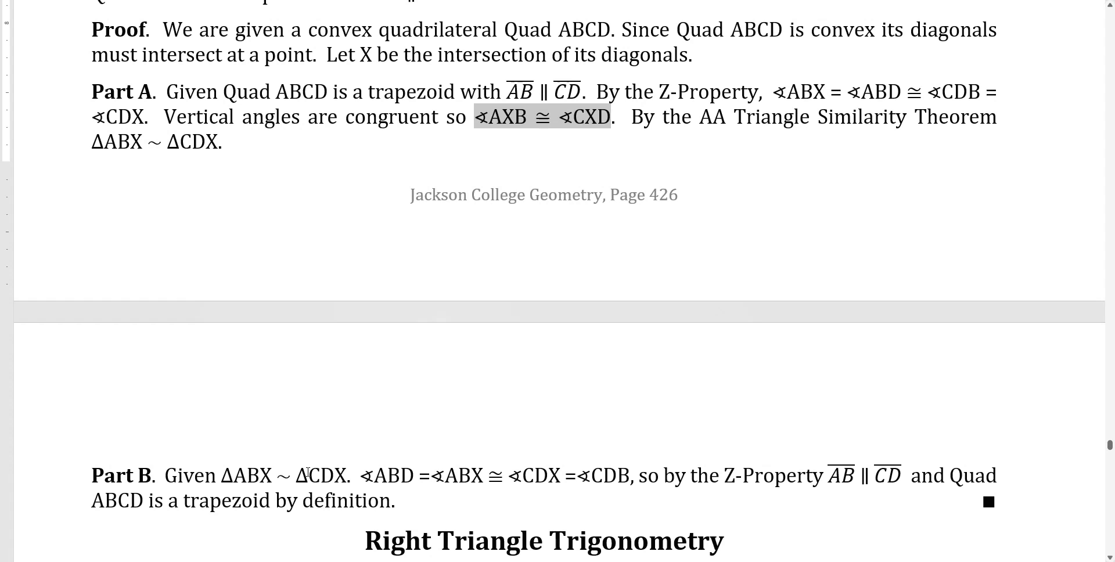
- Highlight 'ΔABX ~ ΔCDX' in Part B of the proof, then return to GeoGebra
{"action": "left_click", "coordinate": [1110, 7]}
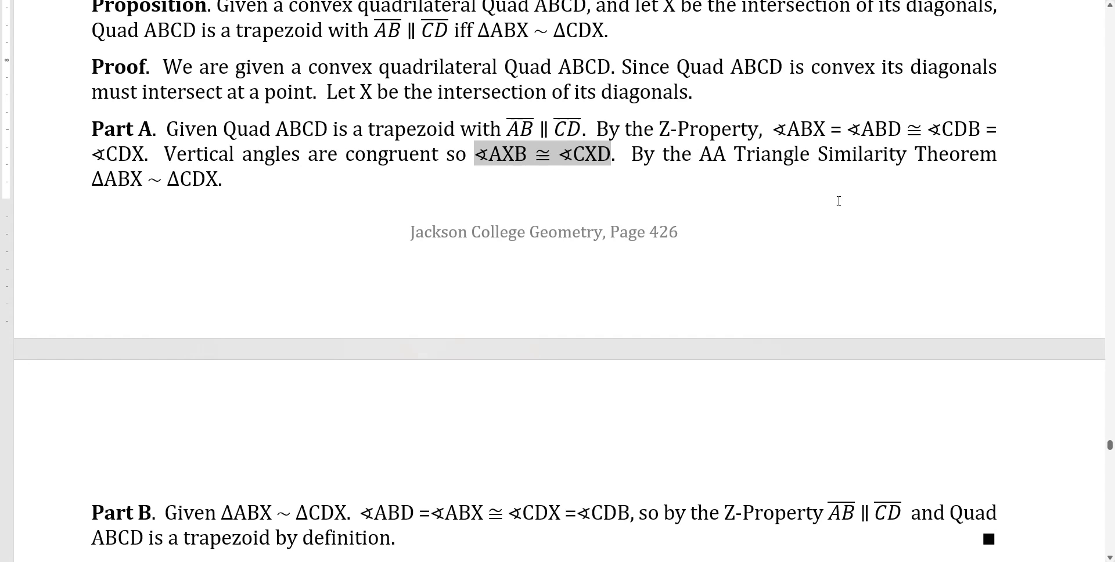
{"action": "left_click_drag", "start_coordinate": [222, 513], "coordinate": [347, 514]}
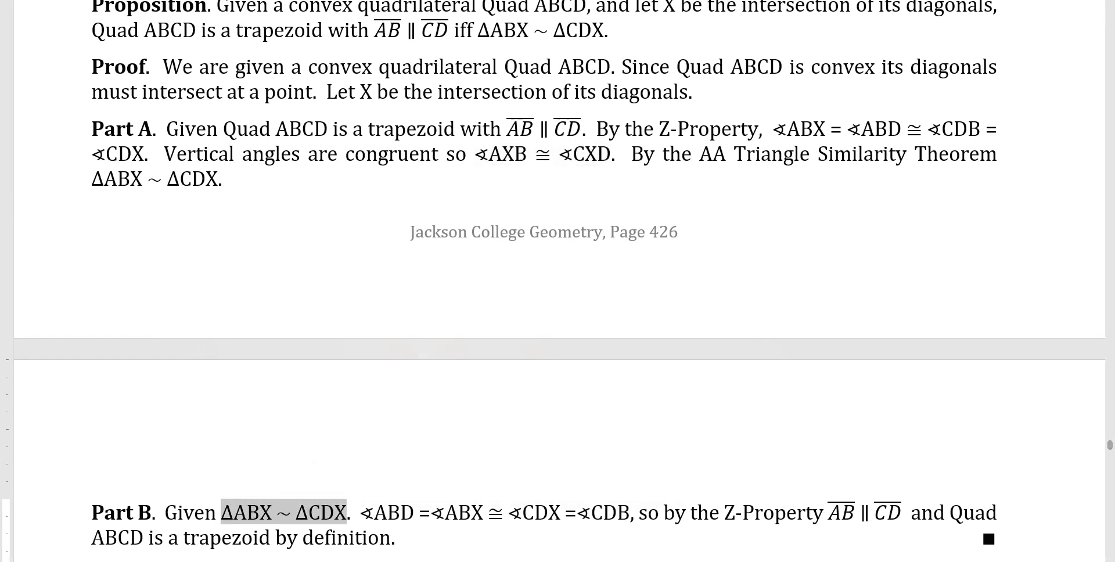
{"action": "key", "text": "alt+Tab"}
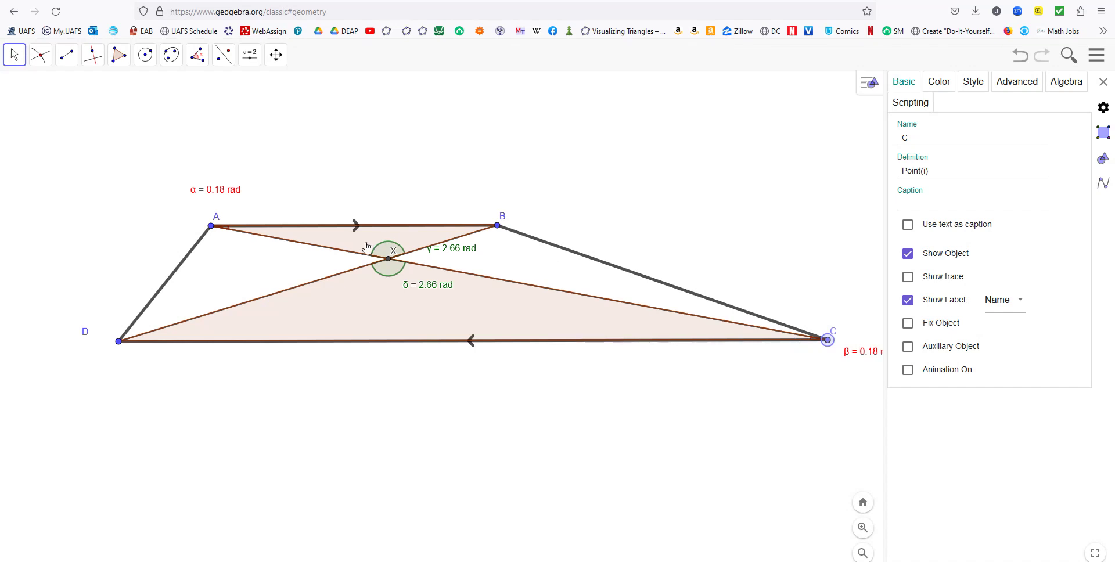
{"action": "left_click", "coordinate": [392, 227]}
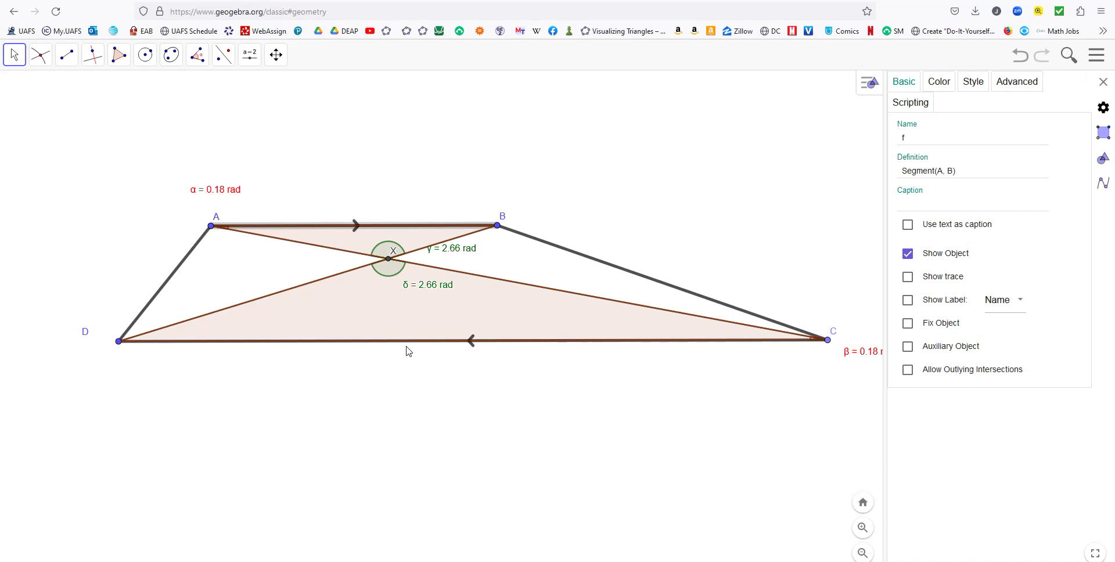
{"action": "left_click", "coordinate": [207, 343]}
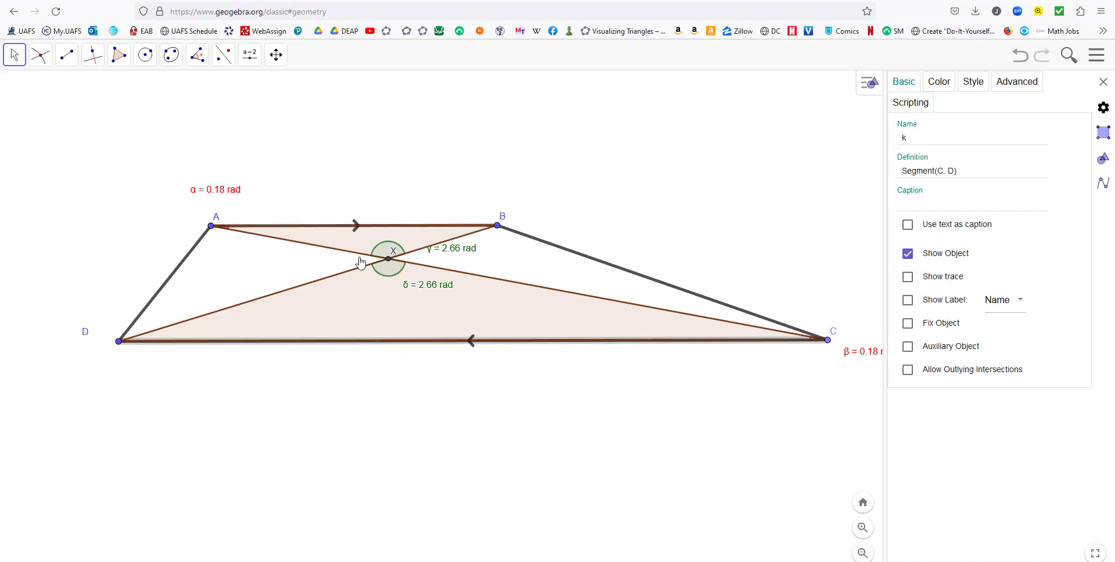
{"action": "left_click", "coordinate": [527, 290]}
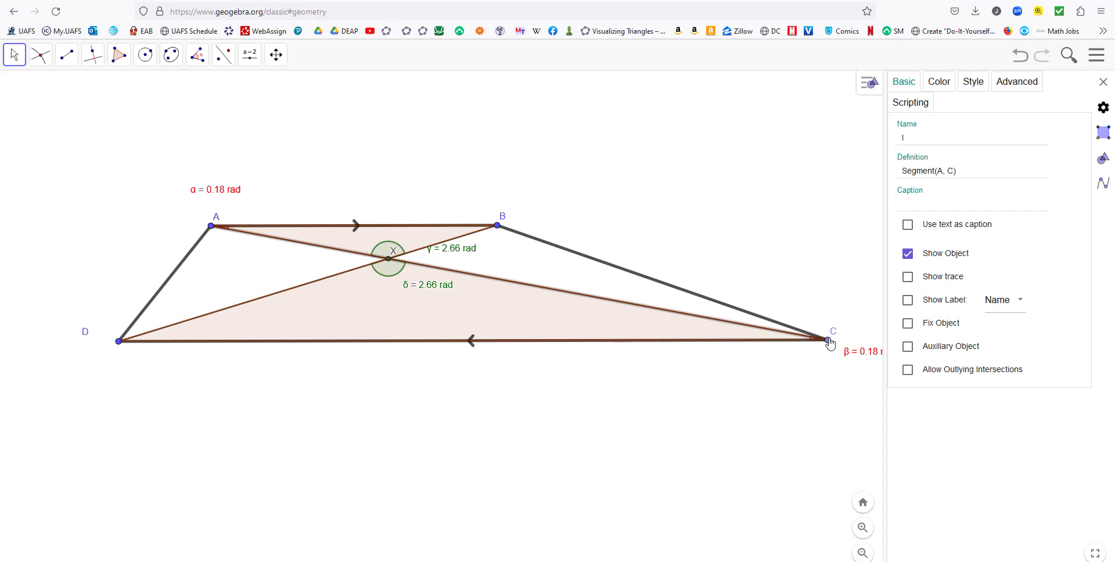
{"action": "left_click_drag", "start_coordinate": [830, 343], "coordinate": [492, 352]}
- Move D right and down, slide C back and forth, shift B left and A down-right
{"action": "left_click_drag", "start_coordinate": [118, 347], "coordinate": [214, 348]}
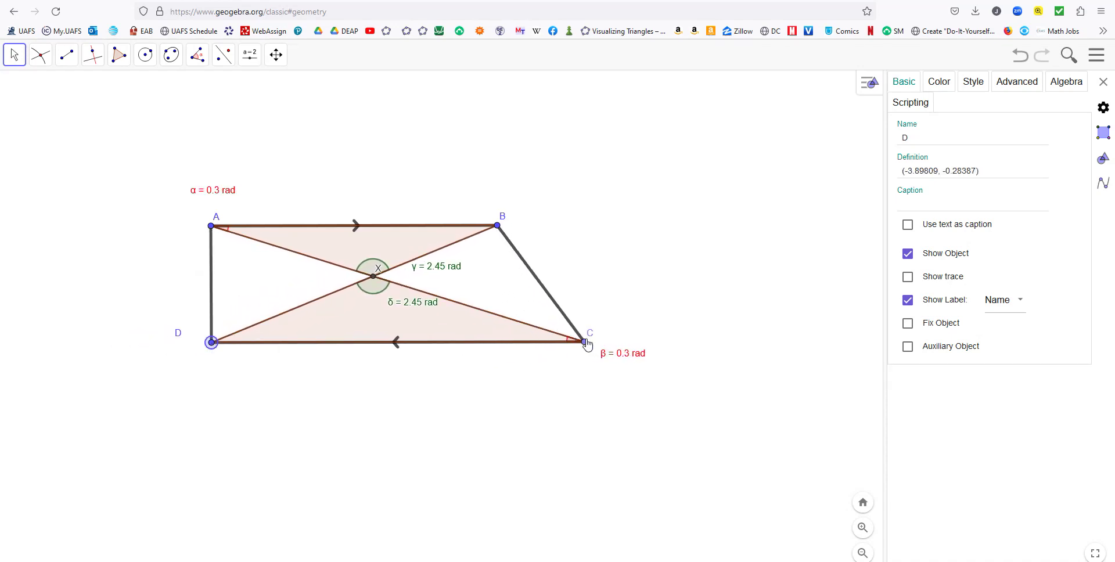
{"action": "left_click_drag", "start_coordinate": [583, 344], "coordinate": [555, 342]}
{"action": "left_click_drag", "start_coordinate": [508, 334], "coordinate": [372, 339]}
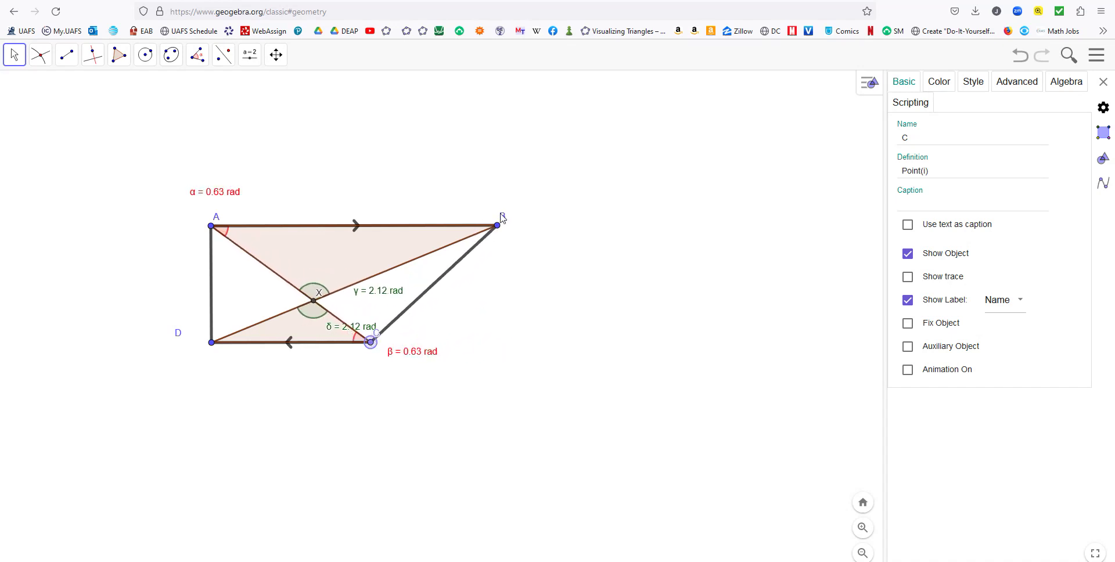
{"action": "left_click_drag", "start_coordinate": [495, 230], "coordinate": [384, 228]}
{"action": "left_click_drag", "start_coordinate": [307, 345], "coordinate": [379, 345]}
{"action": "left_click_drag", "start_coordinate": [211, 343], "coordinate": [214, 377]}
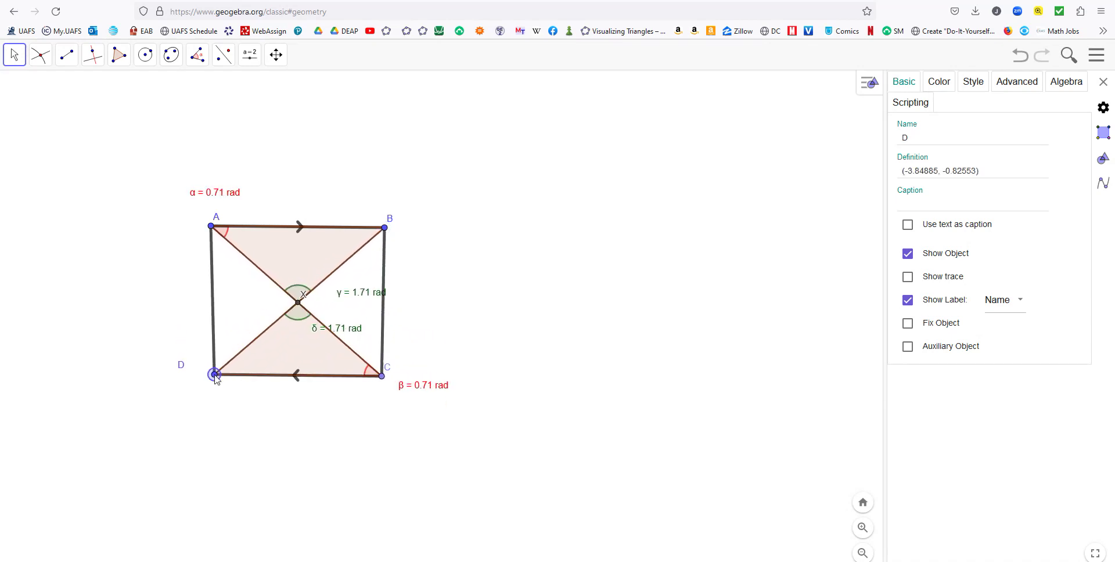
{"action": "left_click_drag", "start_coordinate": [383, 380], "coordinate": [637, 380]}
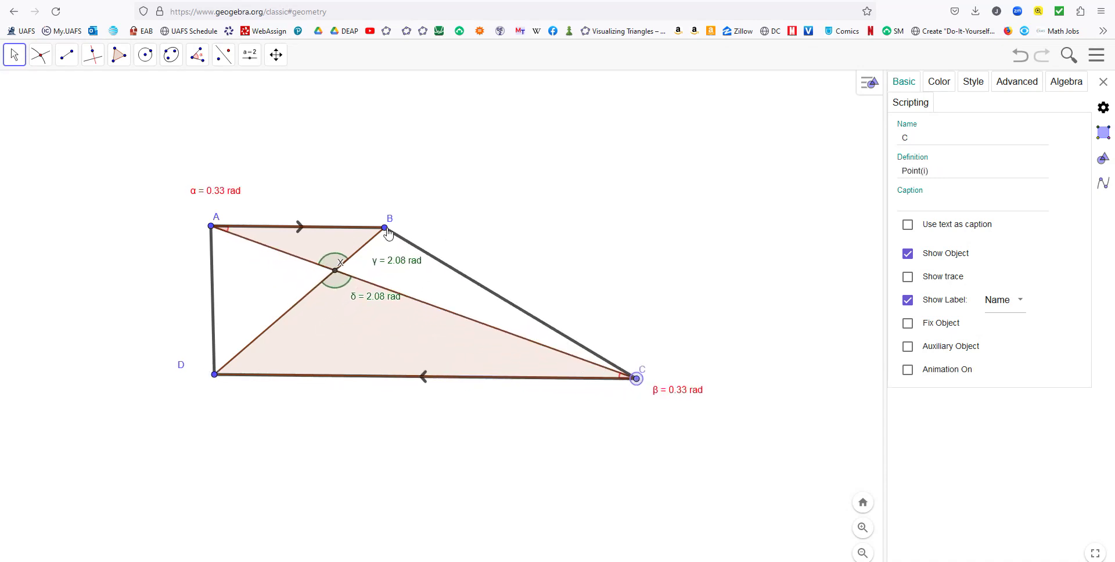
{"action": "mouse_move", "coordinate": [389, 234]}
{"action": "left_mouse_down"}
{"action": "mouse_move", "coordinate": [437, 225]}
{"action": "mouse_move", "coordinate": [395, 234]}
{"action": "left_mouse_up"}
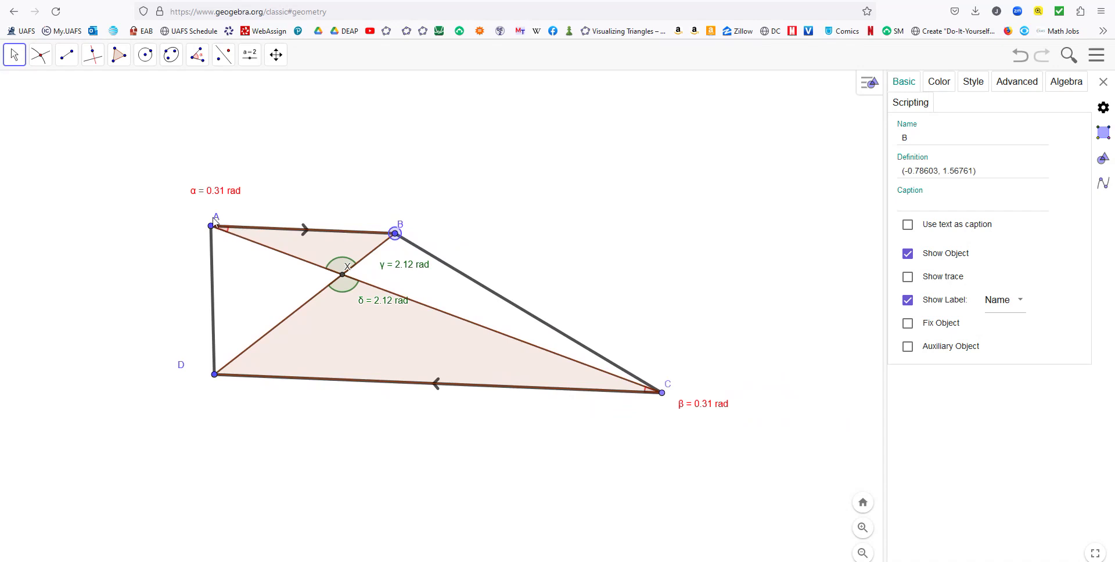
{"action": "left_click_drag", "start_coordinate": [213, 224], "coordinate": [273, 257]}
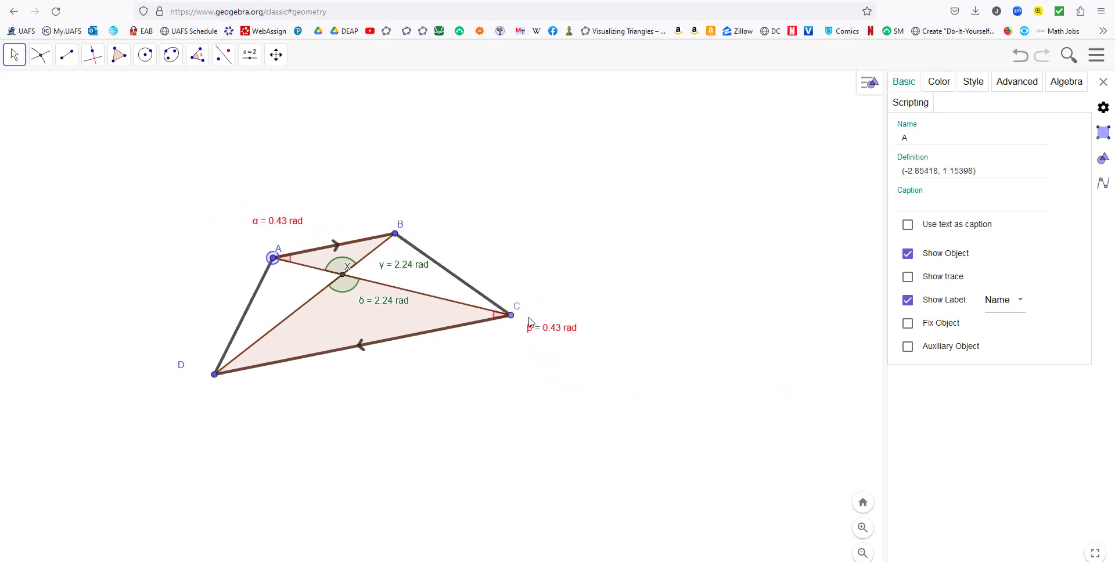
{"action": "left_click_drag", "start_coordinate": [511, 316], "coordinate": [663, 285]}
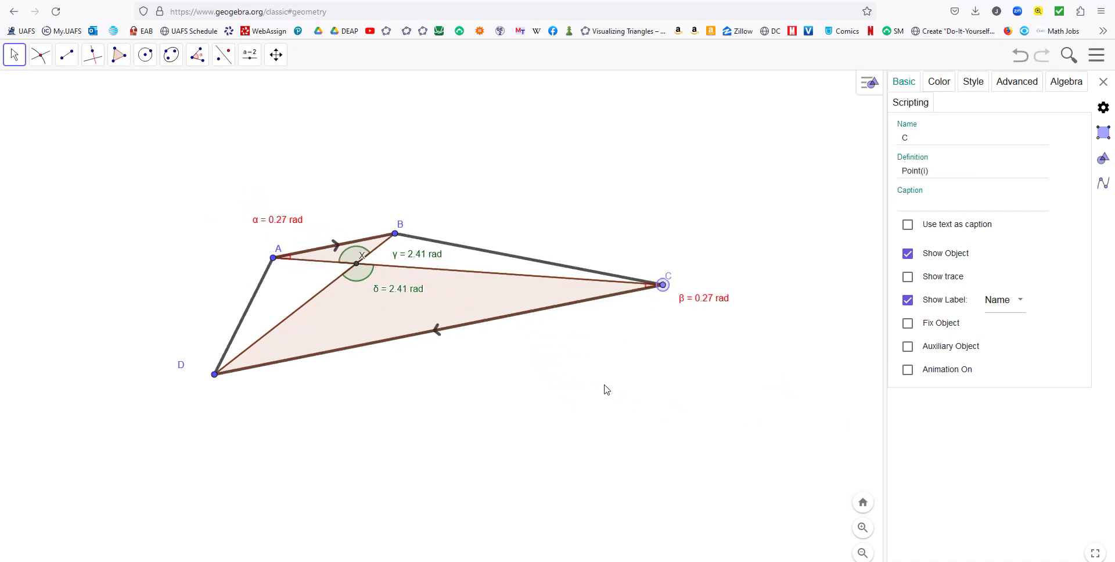